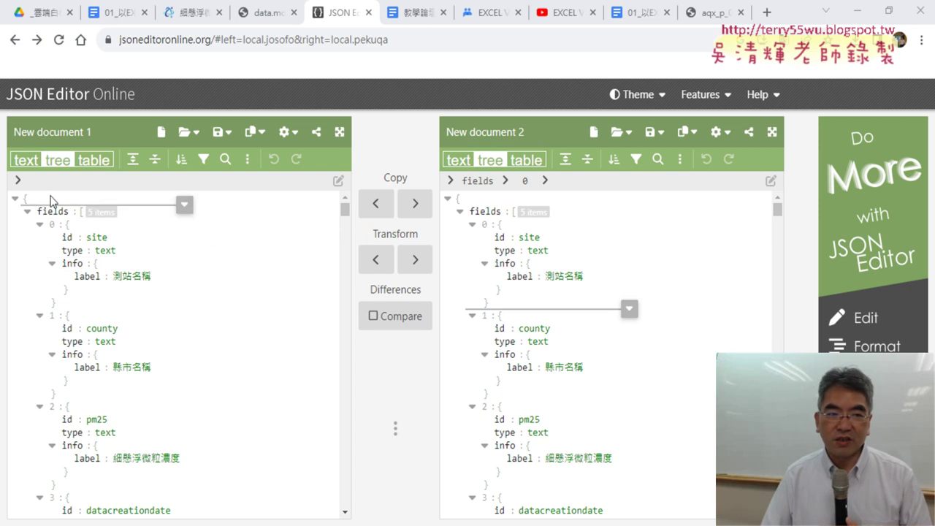
Show the air-quality JSON as raw text, switch back to tree view, and collapse then expand the root
left_click(25, 165)
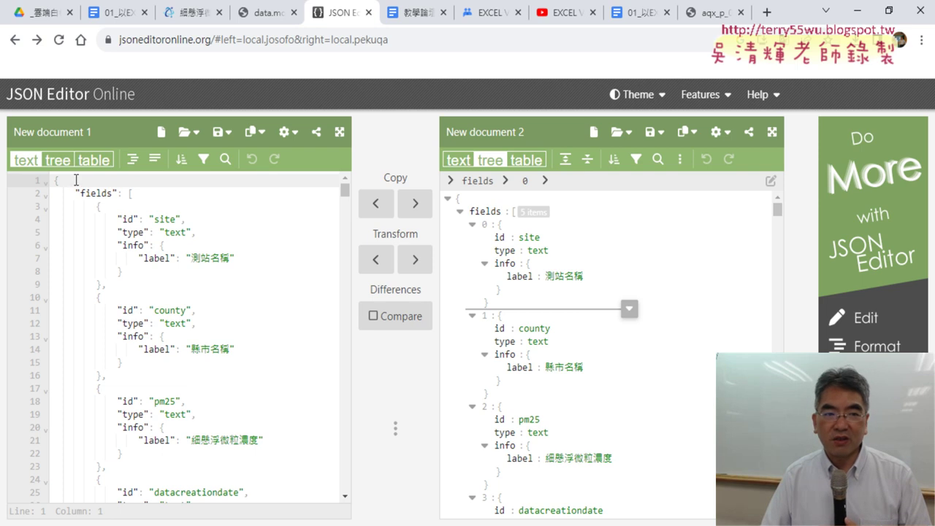
left_click(62, 162)
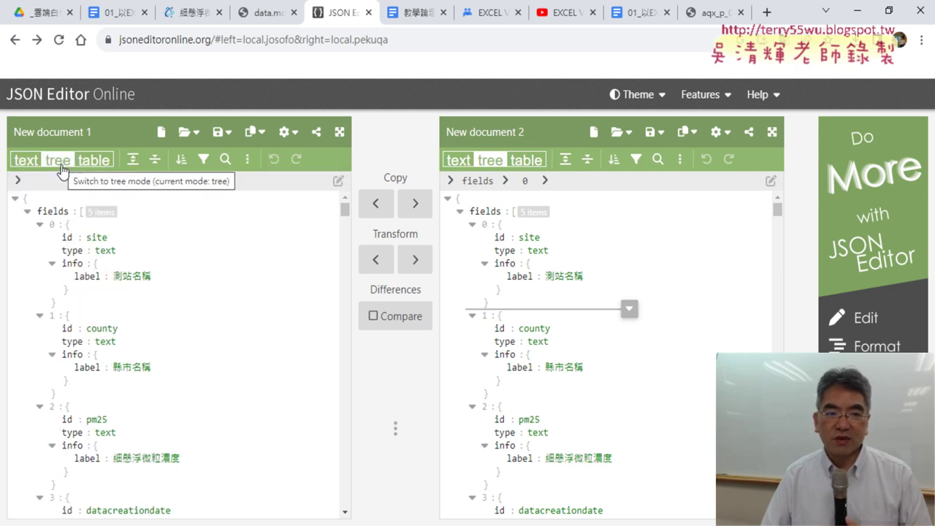
left_click(16, 200)
left_click(16, 200)
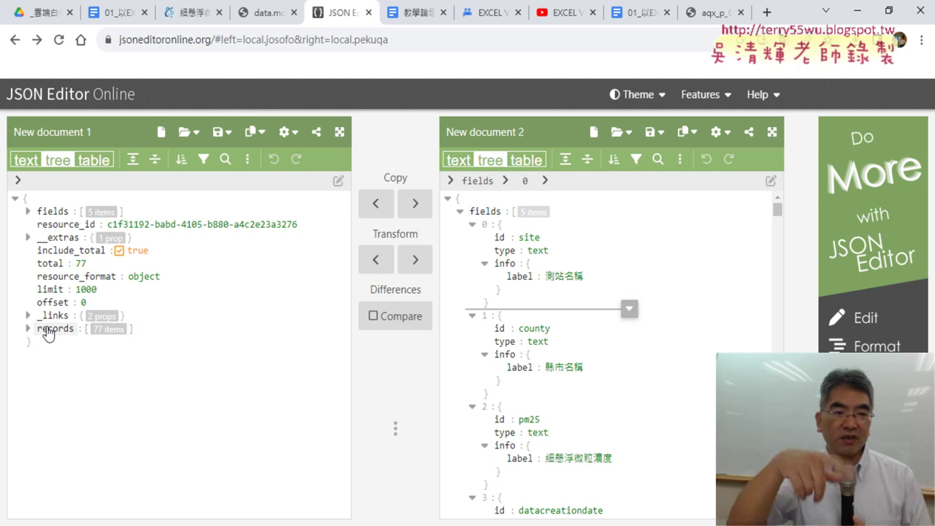
Collapse and re-expand the 10-property root, then expand and select the 77-item records array
left_click(16, 199)
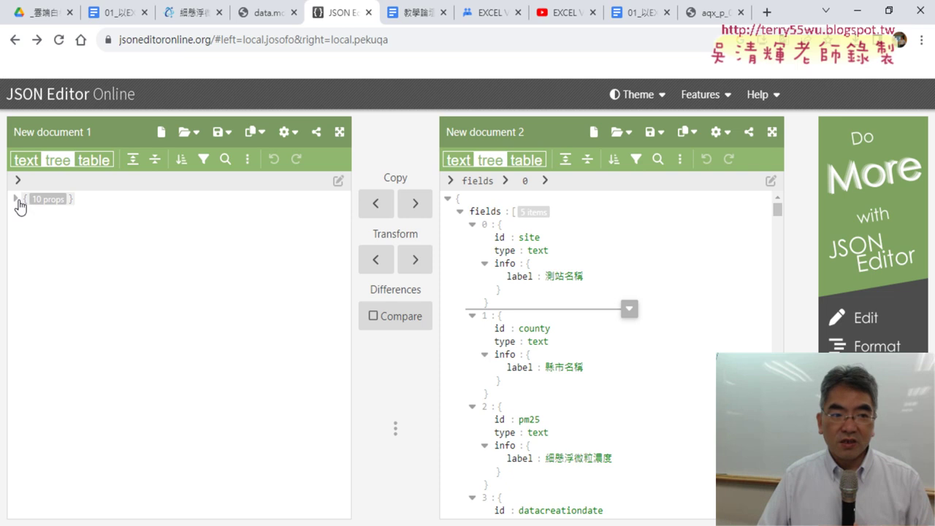
left_click(16, 200)
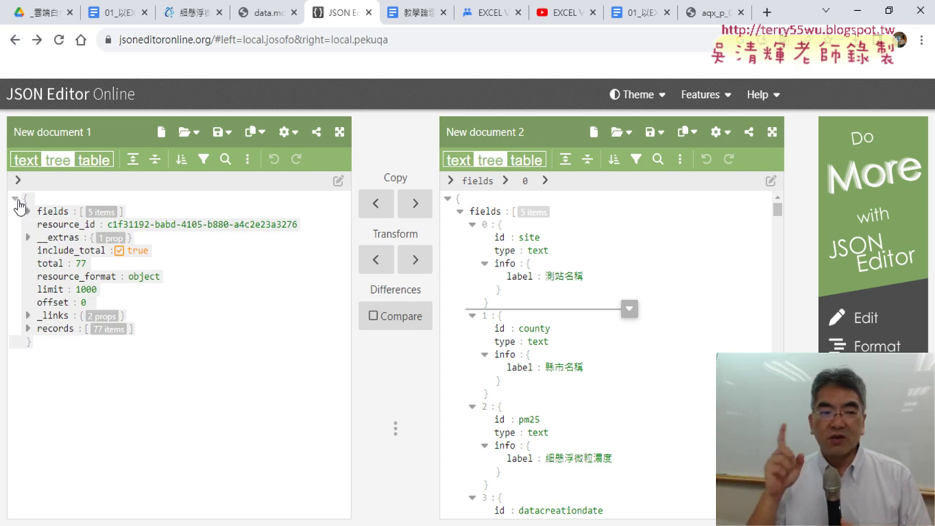
left_click(28, 330)
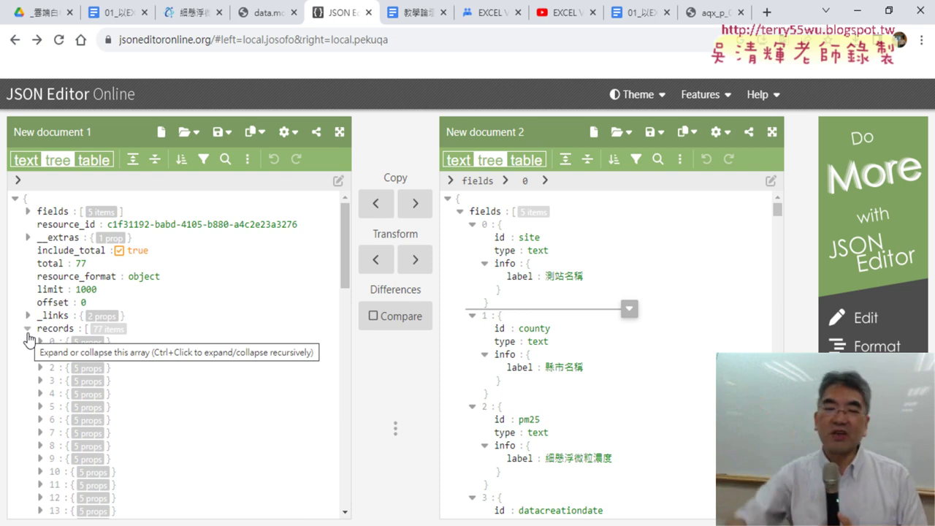
left_click(91, 333)
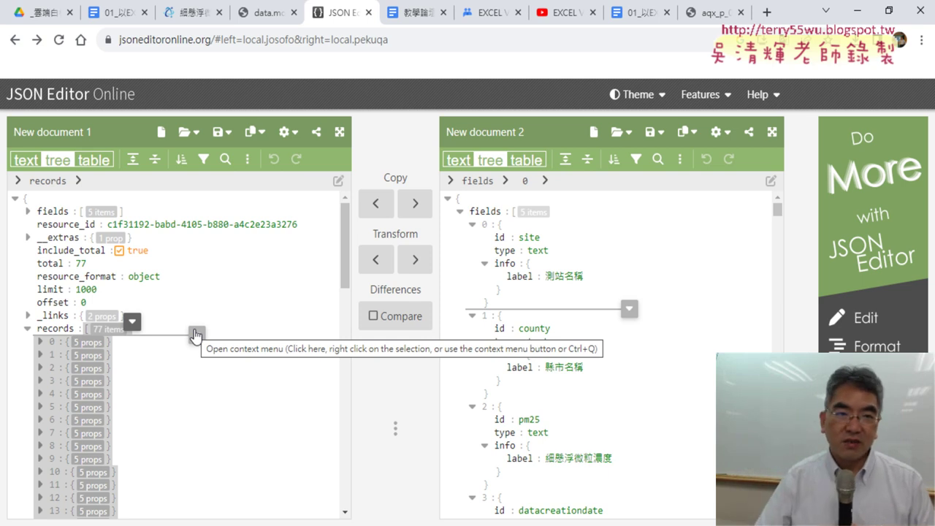
Check the raw data.moenv API response and its full URL, then return to the Google Docs tutorial
left_click(263, 13)
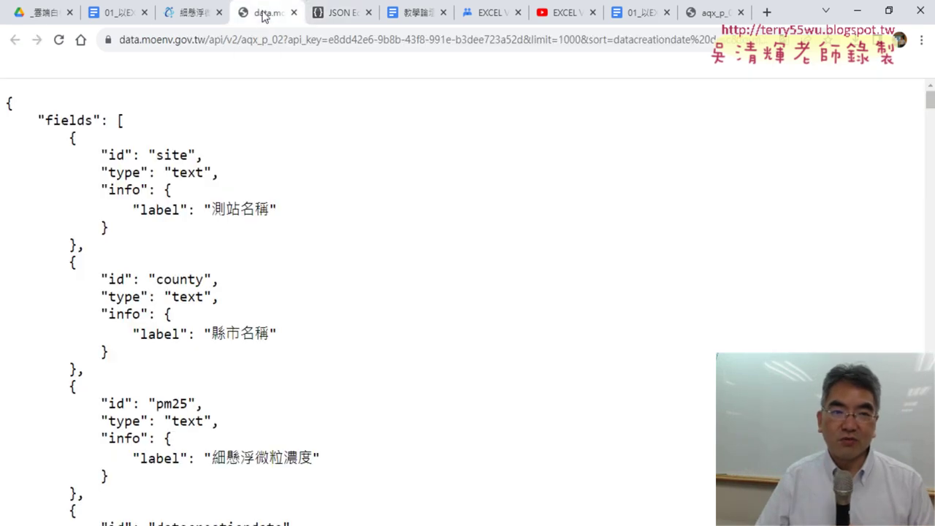
left_click(273, 40)
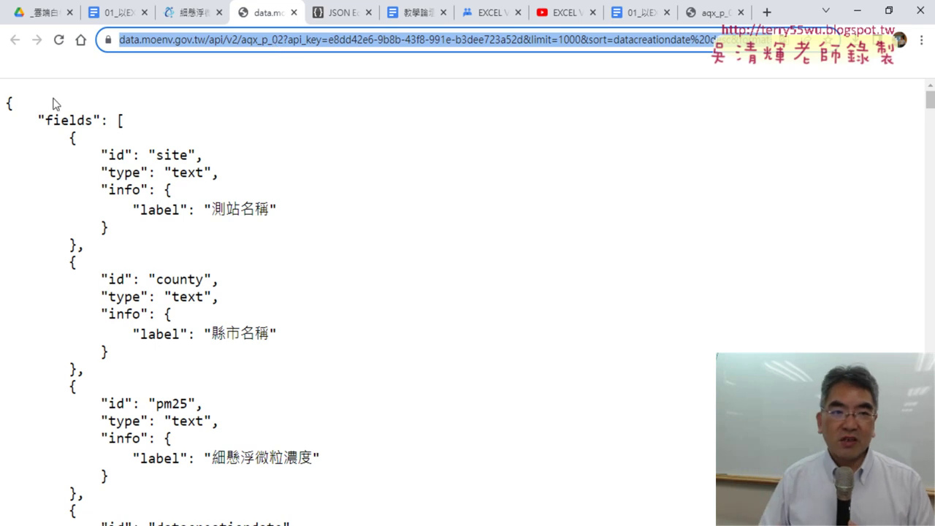
left_click(117, 13)
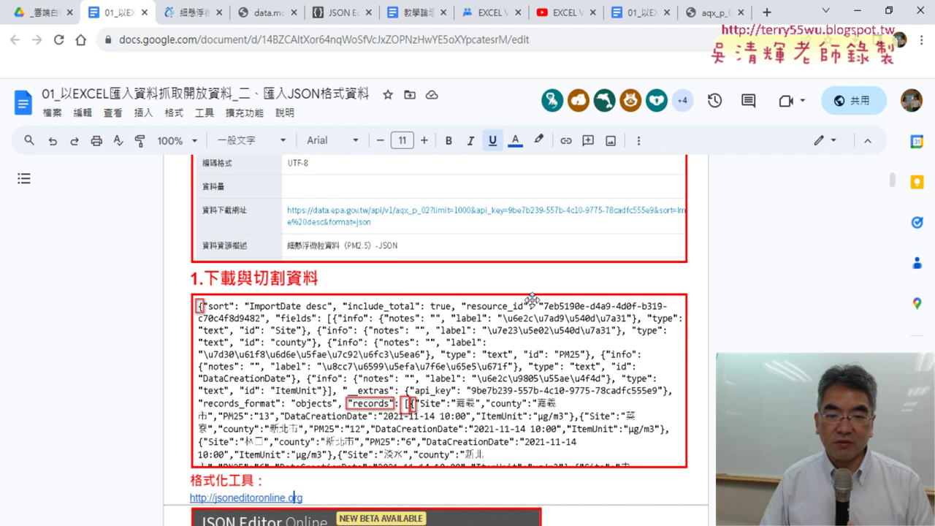
Scroll the tutorial past the JSON Editor screenshot to Excel's From File > From JSON menu image
scroll(555, 298, "down", 3)
scroll(619, 319, "down", 1)
scroll(620, 321, "down", 1)
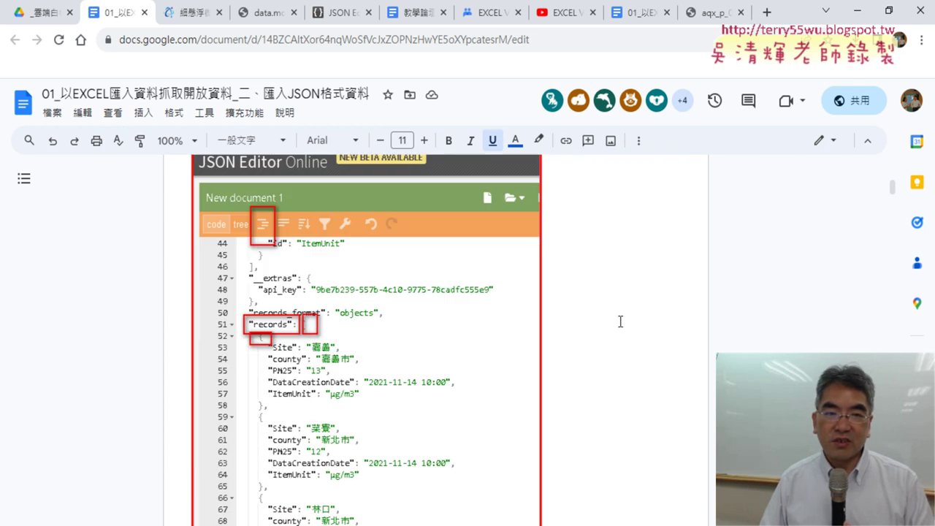
scroll(606, 338, "down", 5)
scroll(632, 363, "down", 3)
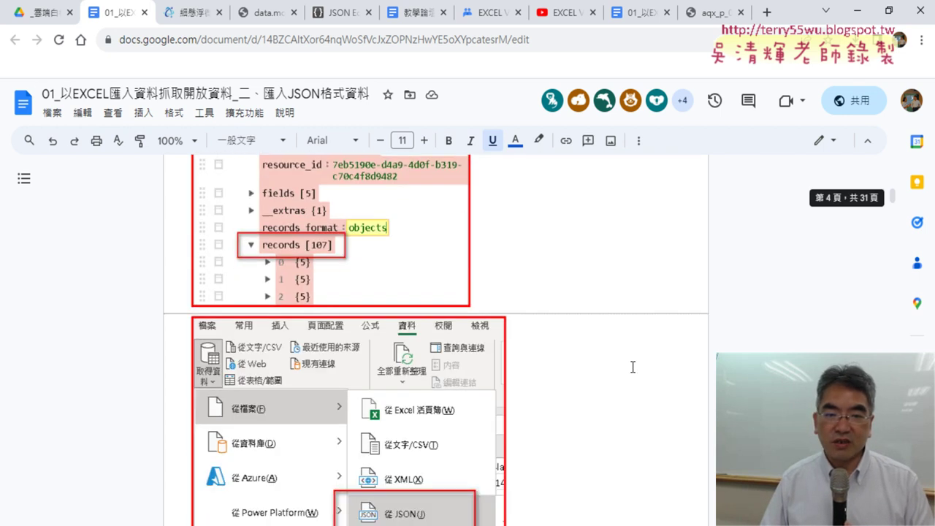
scroll(632, 366, "down", 2)
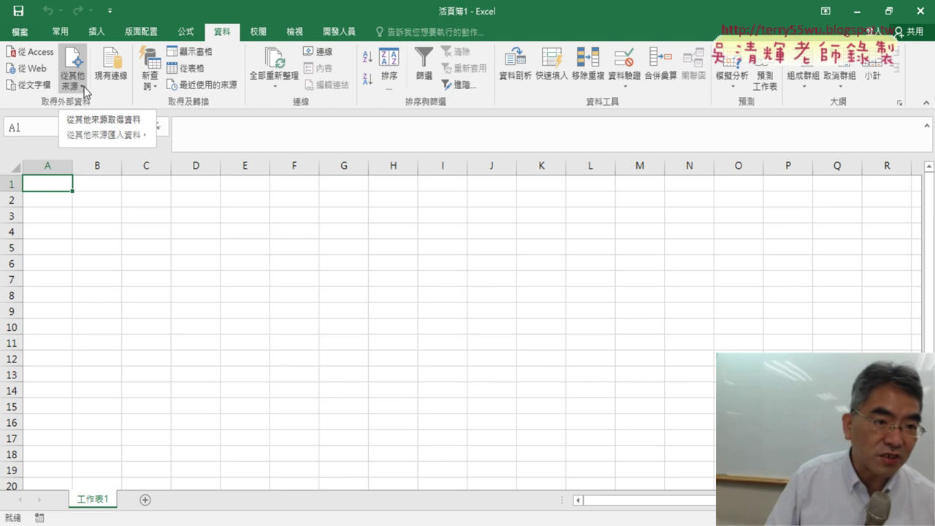
Browse Excel's From Other Sources data options, close the list, and minimize the blank workbook
left_click(86, 91)
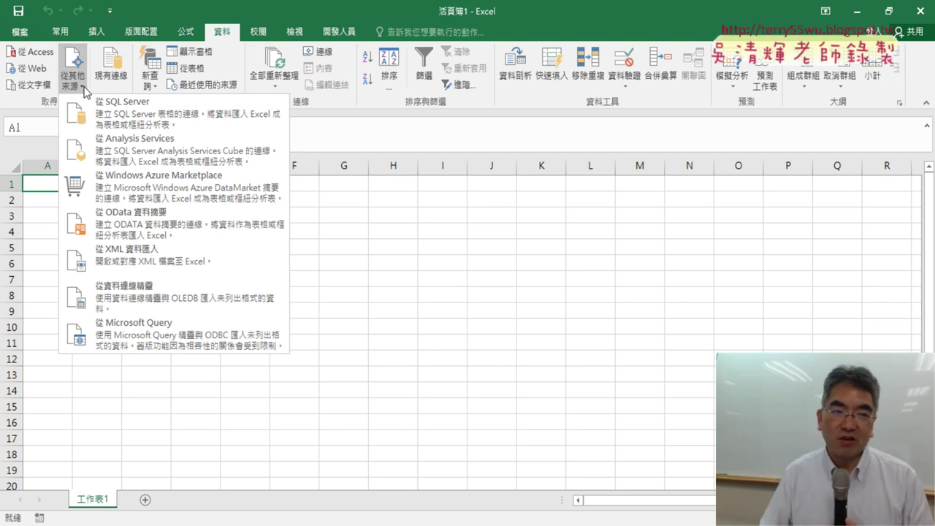
left_click(858, 15)
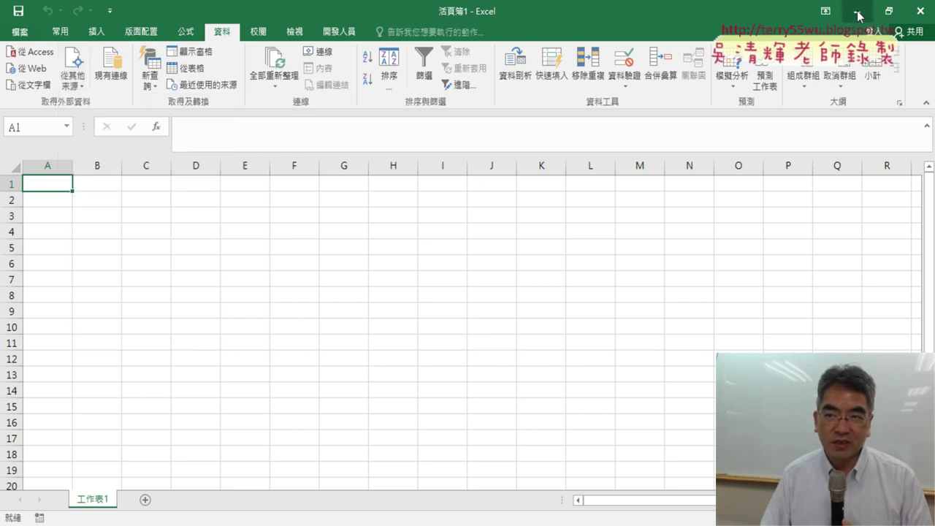
left_click(858, 15)
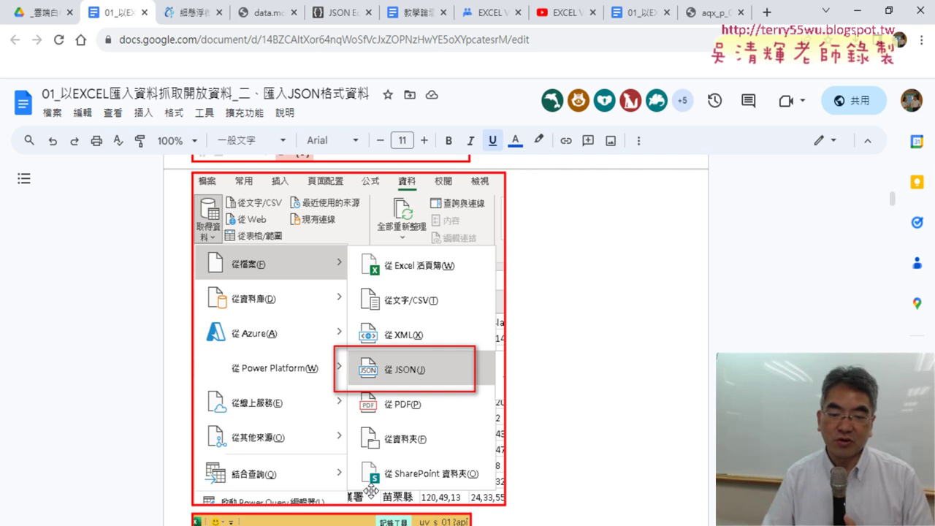
Scroll the tutorial to the records-viewer and Power Query screenshots
scroll(620, 400, "down", 3)
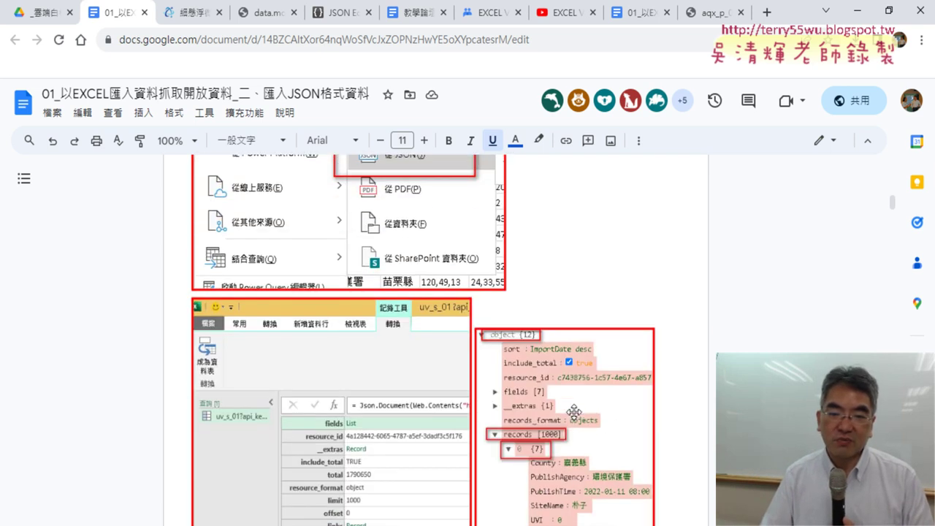
scroll(665, 388, "down", 2)
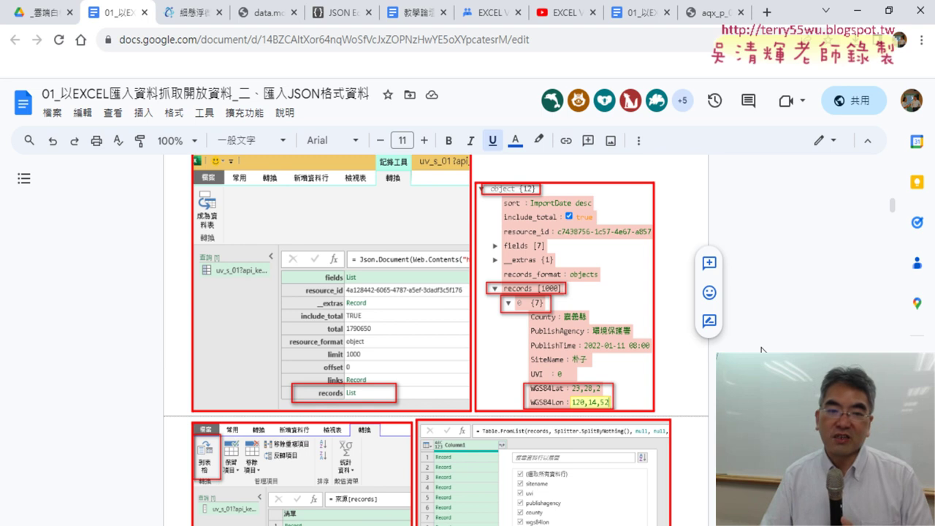
scroll(762, 350, "up", 3)
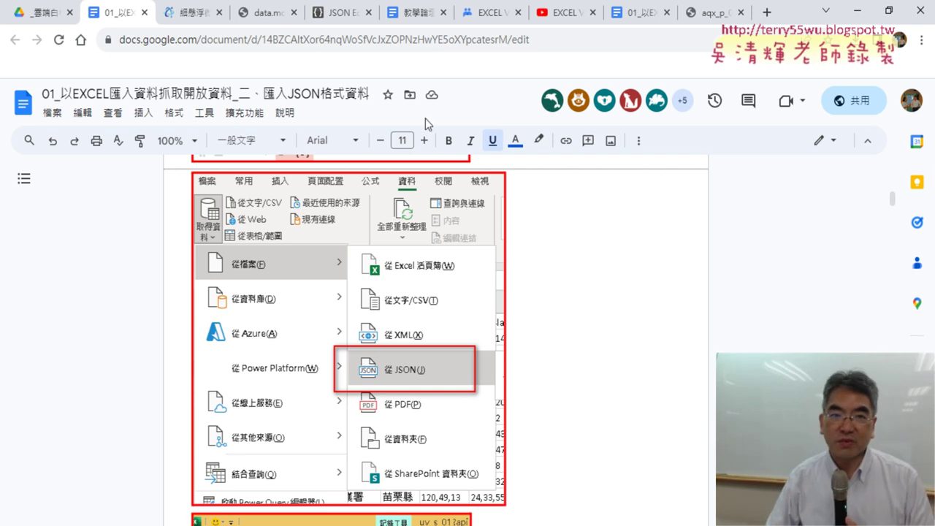
Check the data.moenv API address without copying it, then return to the Google Docs tutorial
left_click(265, 13)
right_click(351, 46)
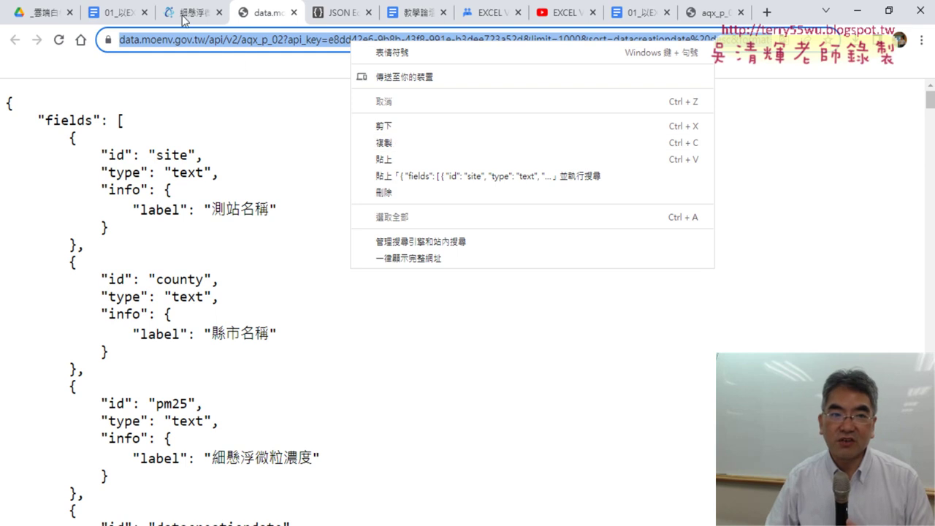
left_click(117, 13)
left_click(117, 13)
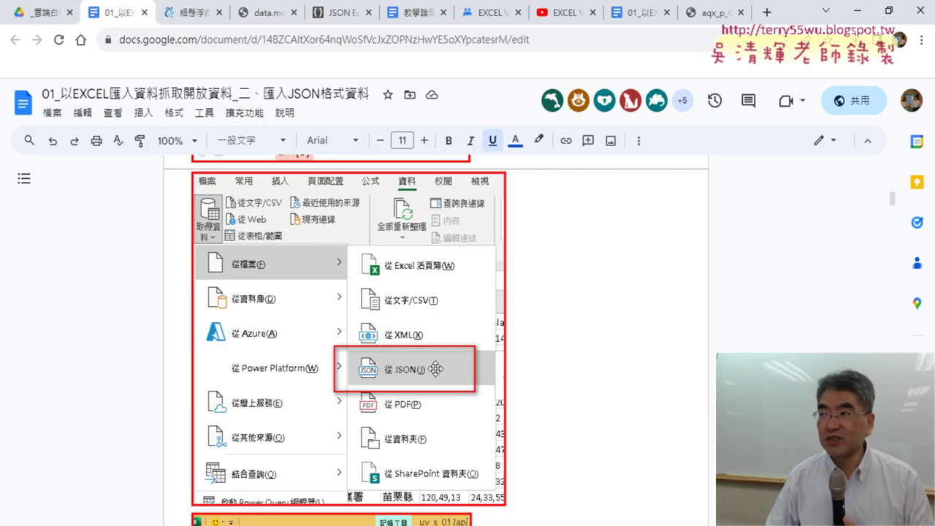
Scroll further through the Power Query screenshots, then switch to JSON Editor Online
scroll(435, 368, "down", 4)
scroll(497, 365, "down", 1)
scroll(497, 365, "down", 1)
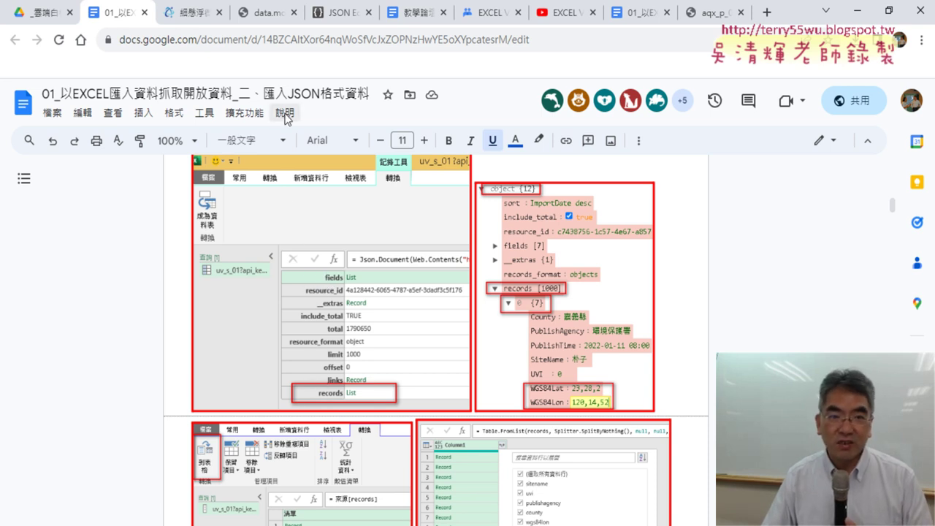
left_click(341, 16)
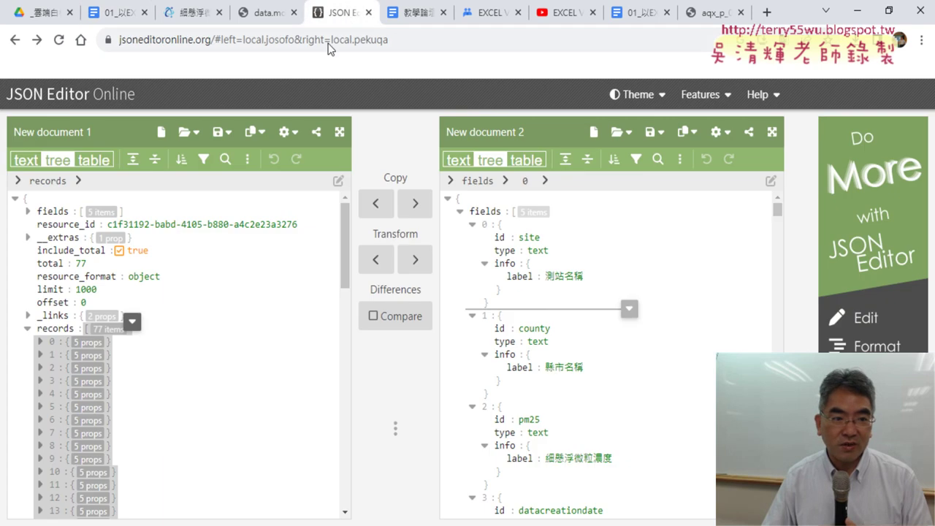
Collapse the JSON tree to its 10 top-level properties, re-expand it, then return to Google Docs
left_click(18, 181)
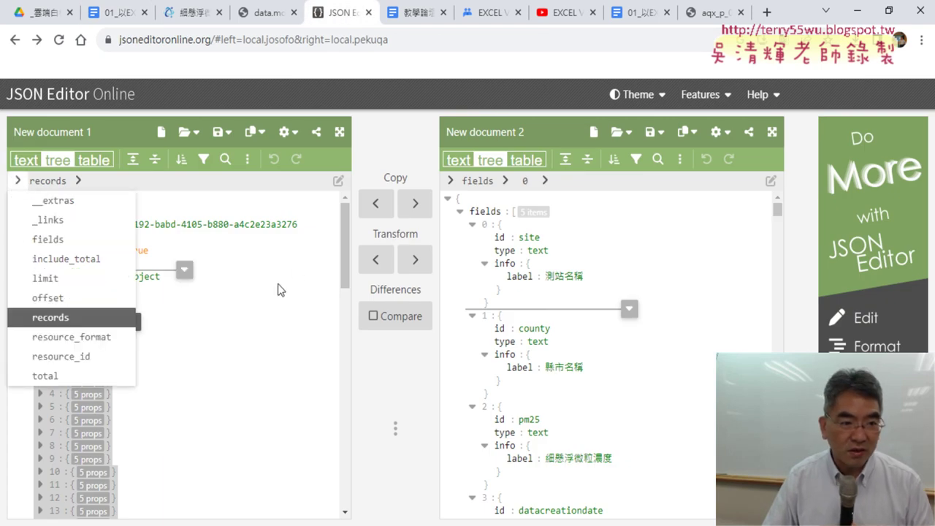
left_click(17, 182)
left_click(16, 200)
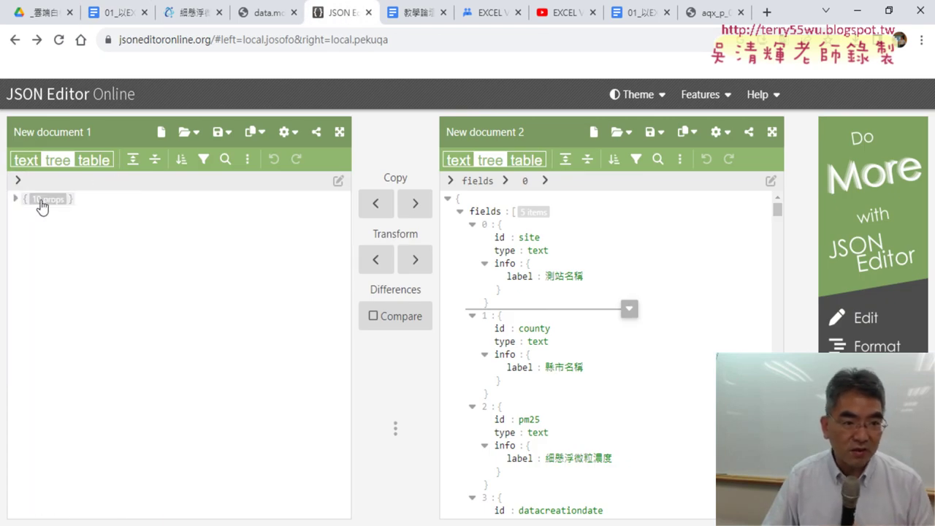
left_click(16, 199)
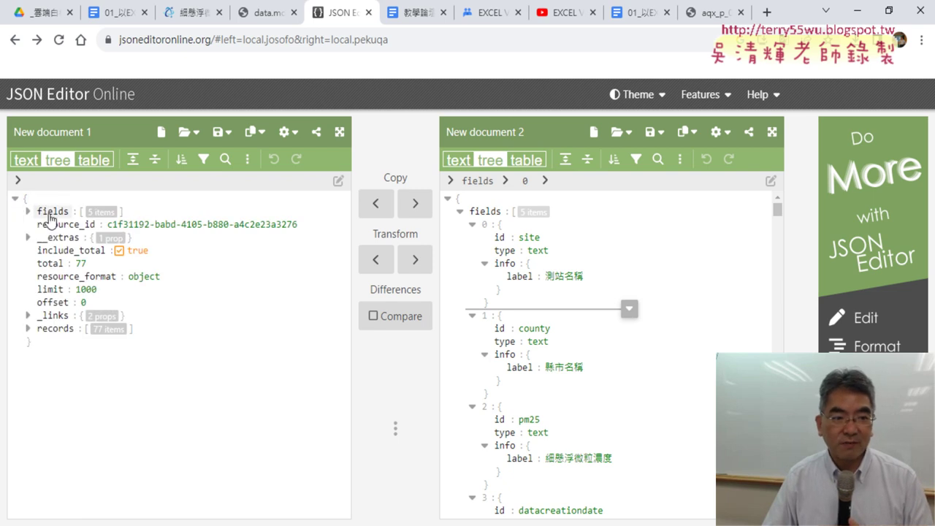
left_click(120, 12)
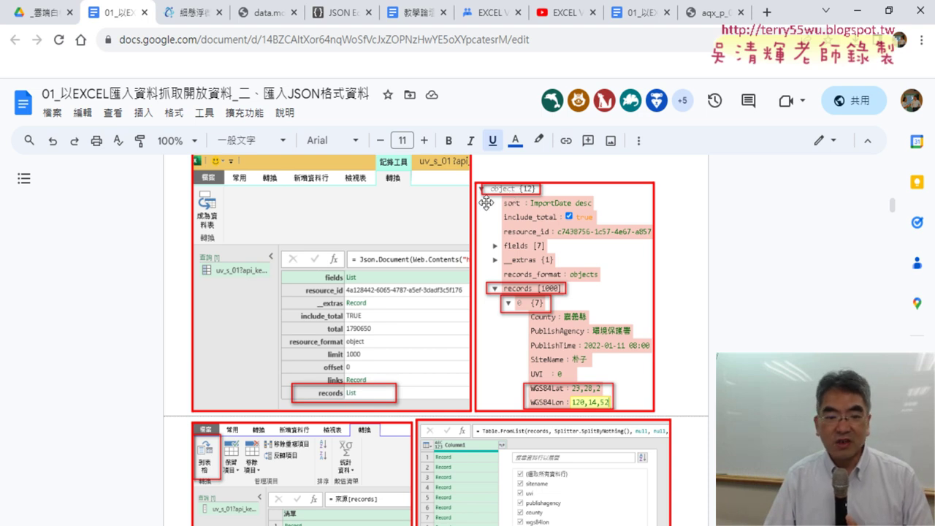
Scroll to the 錄製巨集與修改VBA section showing the Sub 下載JSON巨集 code
scroll(486, 203, "down", 3)
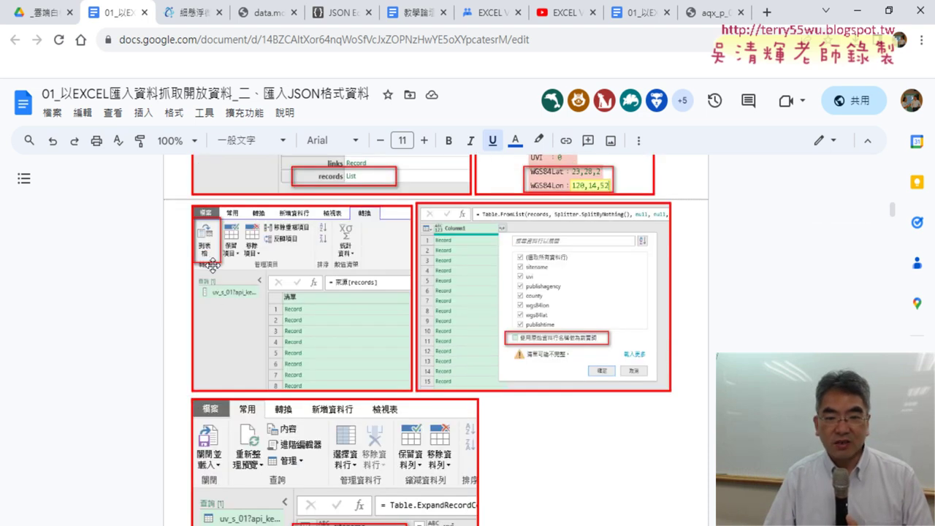
scroll(212, 264, "down", 5)
scroll(218, 212, "up", 5)
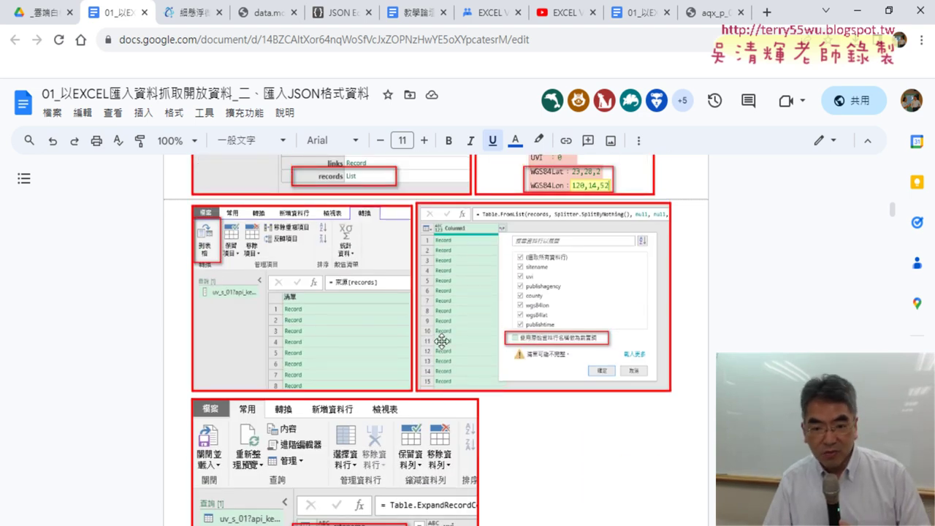
scroll(392, 337, "down", 3)
scroll(379, 329, "down", 2)
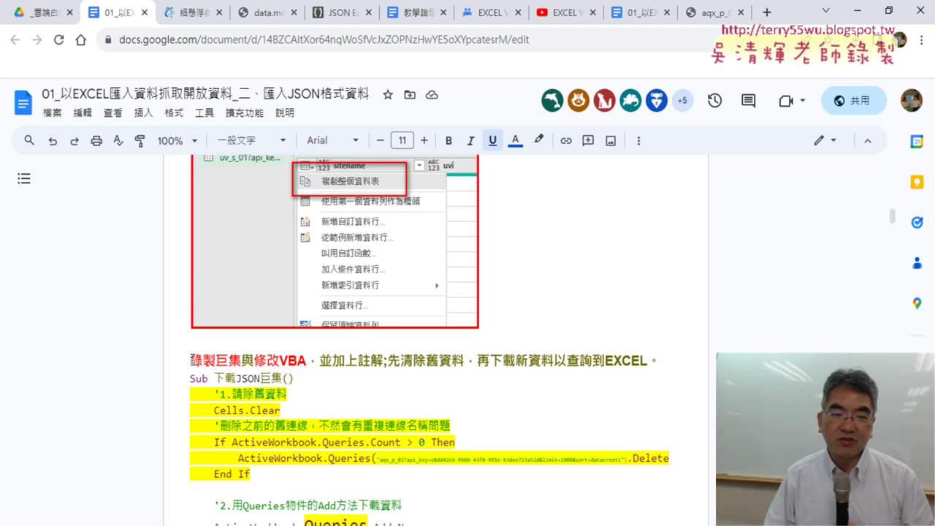
Highlight the macro-recording heading and the word Queries in the VBA code
left_click_drag(191, 361, 241, 361)
scroll(581, 417, "down", 2)
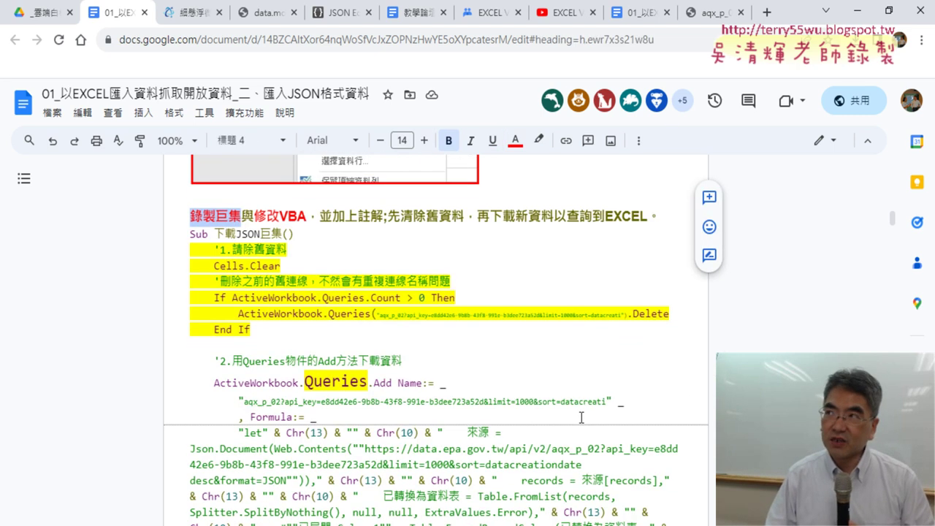
scroll(531, 353, "down", 1)
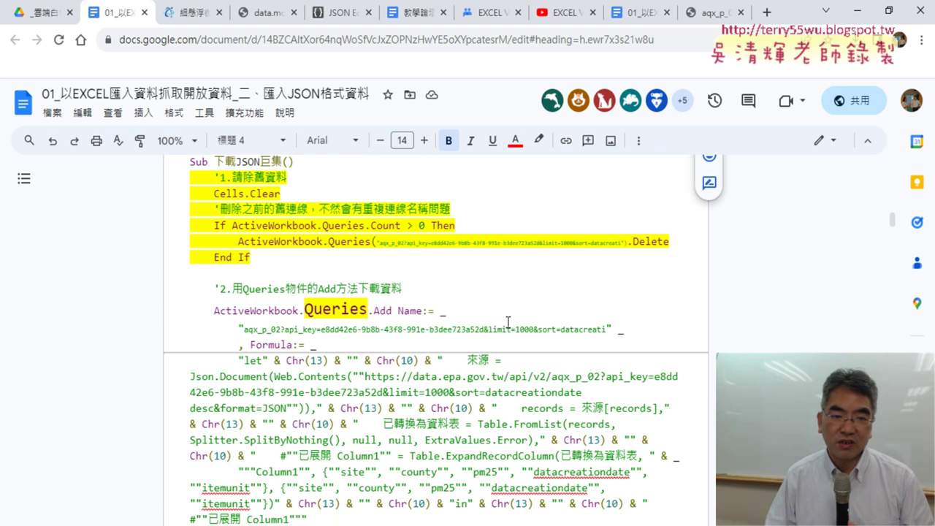
left_click(465, 320)
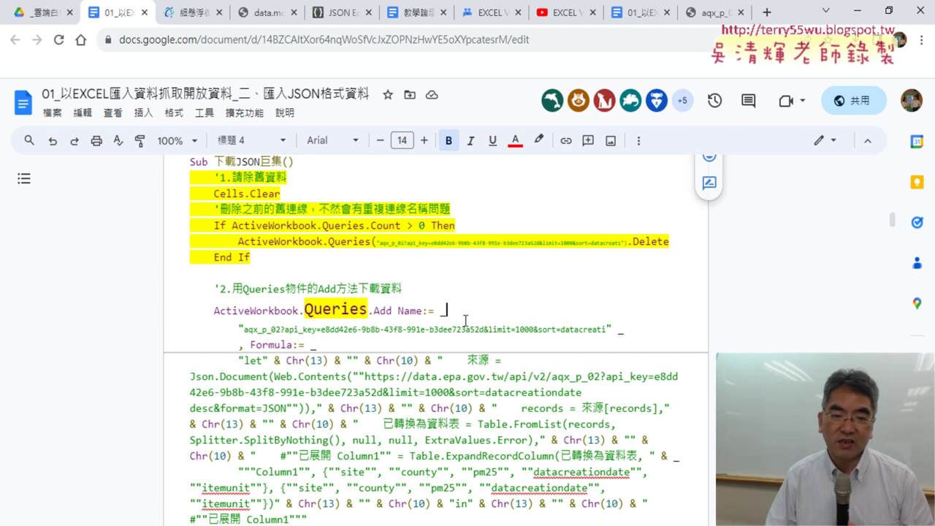
left_click_drag(305, 311, 346, 311)
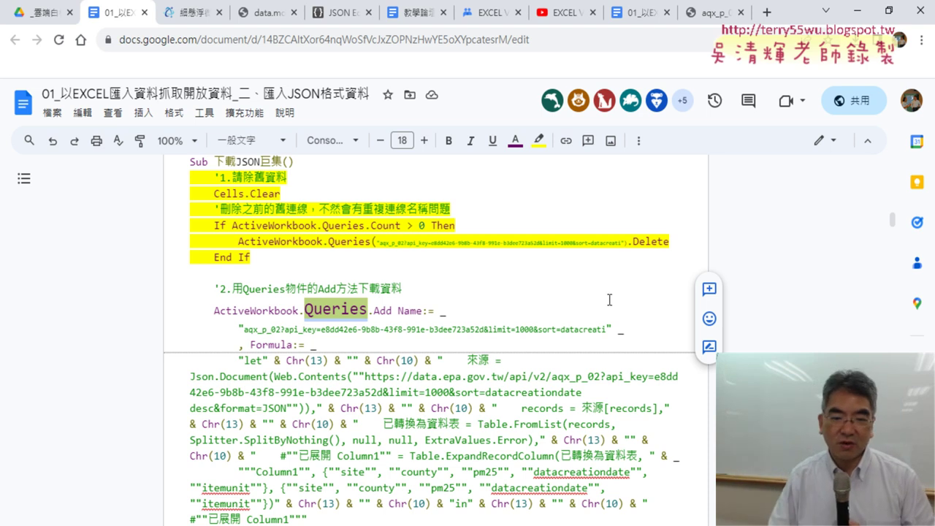
Scroll to the pre-Excel 2016 section and open the tricohobby.net/trico/3220/ link in a new tab
scroll(599, 308, "down", 1)
scroll(599, 308, "down", 2)
scroll(596, 308, "down", 2)
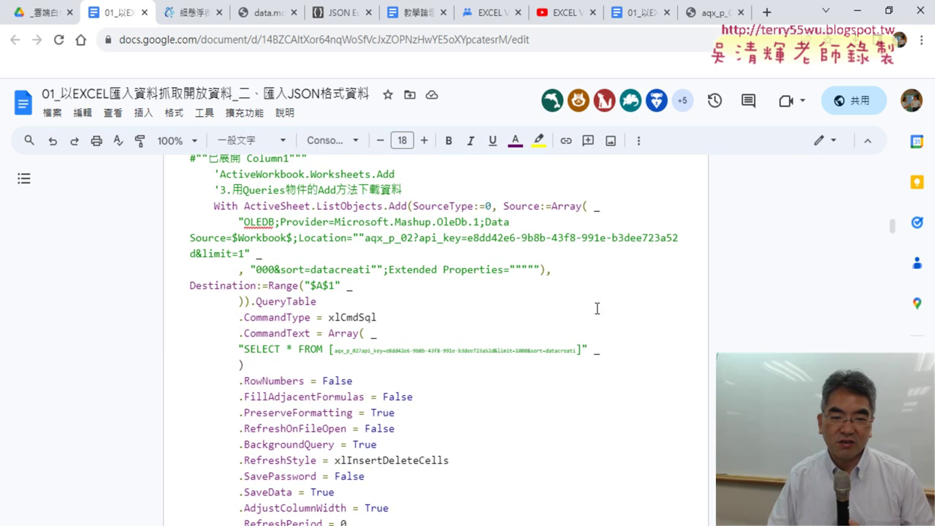
scroll(597, 308, "down", 2)
scroll(597, 308, "down", 2)
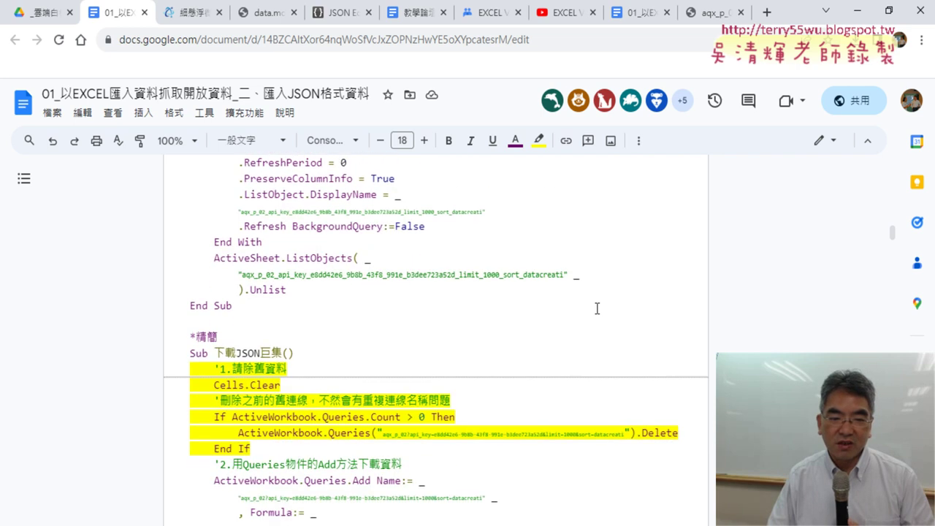
scroll(596, 309, "down", 2)
scroll(576, 327, "down", 2)
scroll(576, 327, "down", 3)
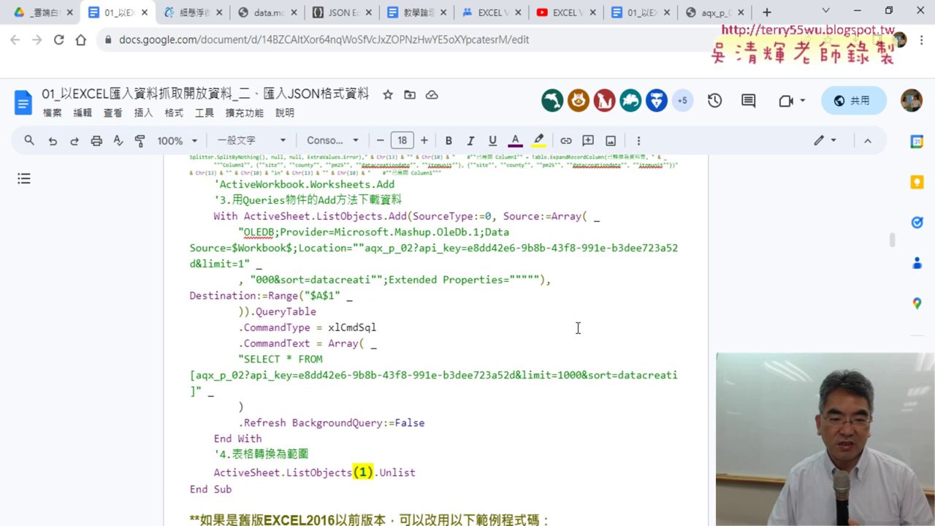
scroll(576, 327, "down", 3)
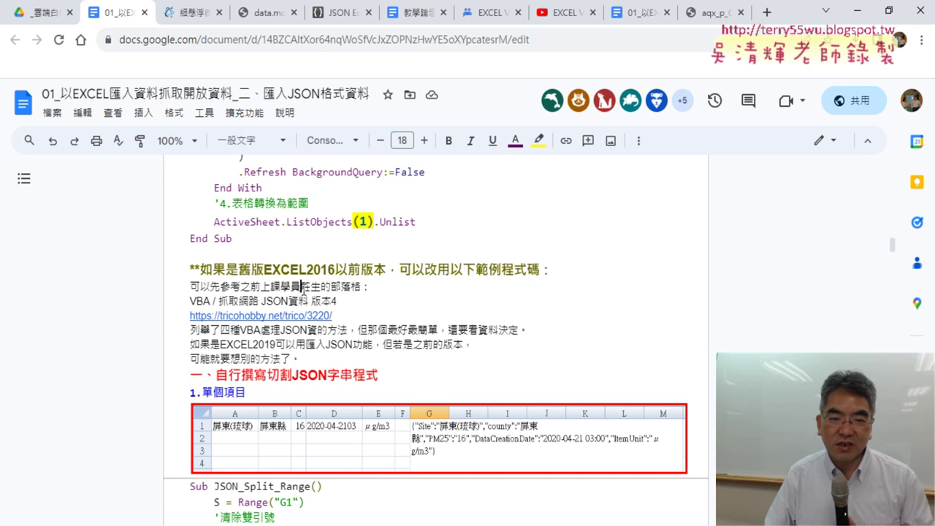
left_click_drag(301, 287, 321, 288)
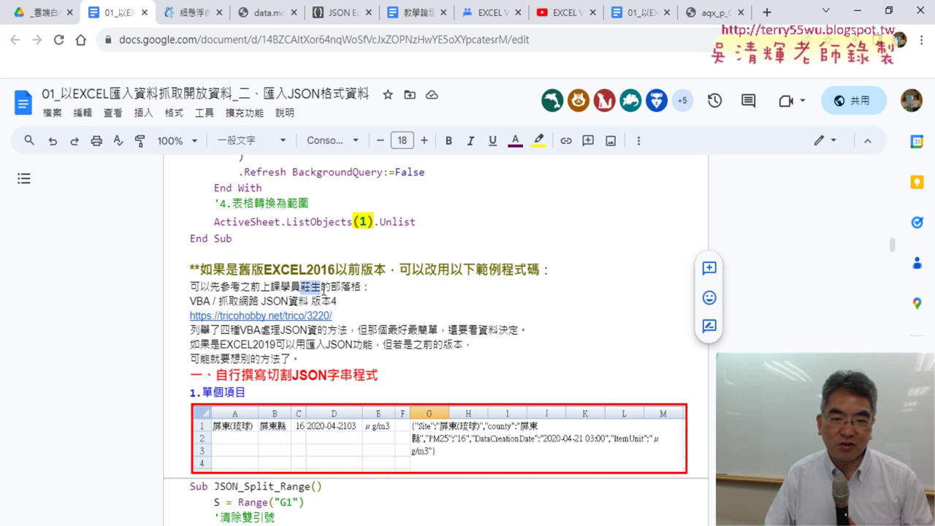
left_click(298, 314)
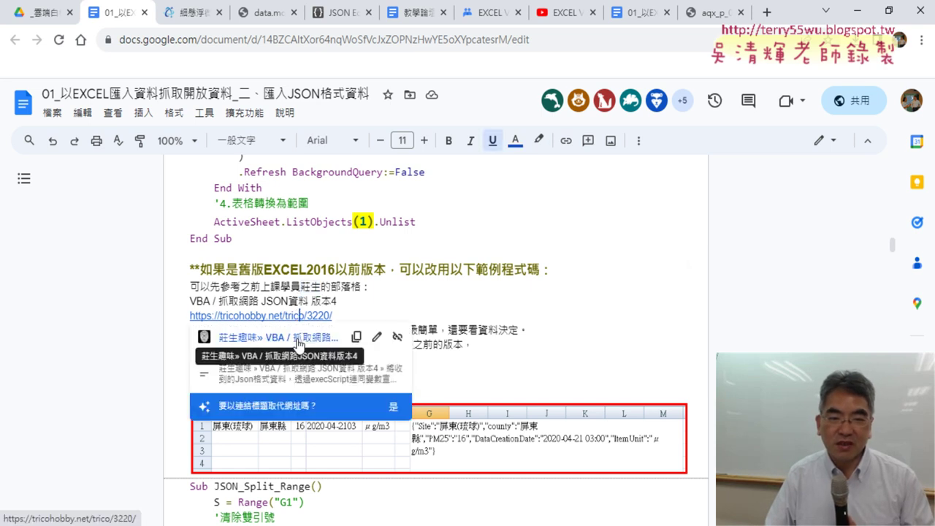
left_click(300, 345)
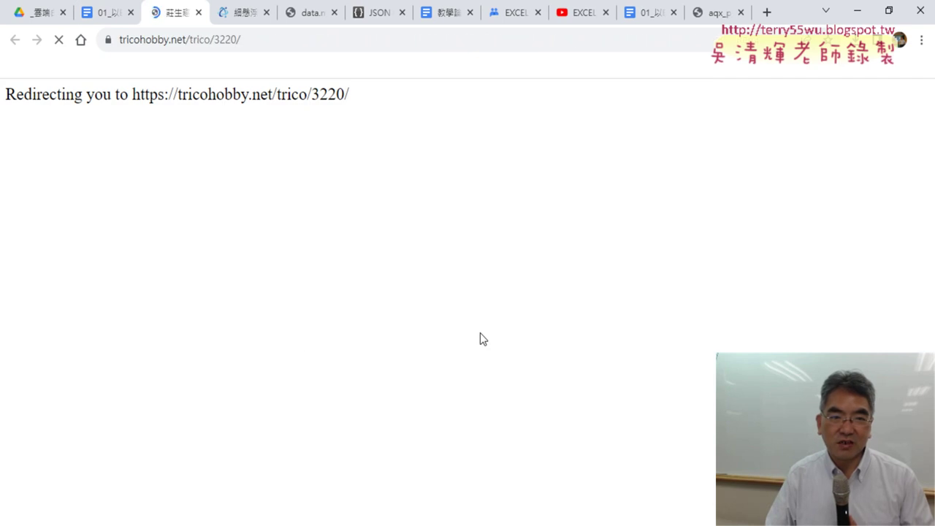
Scroll through the tricohobby article on fetching web JSON data with VBA
scroll(815, 312, "down", 3)
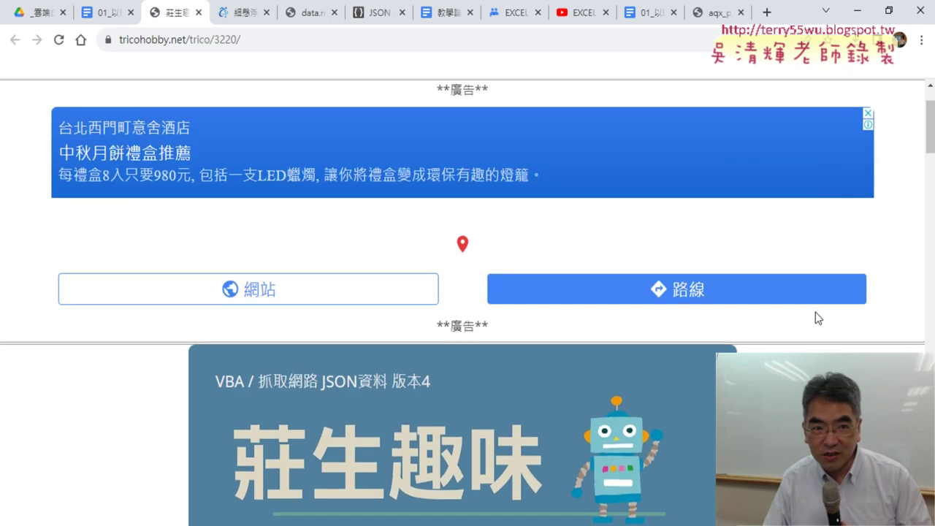
scroll(814, 312, "up", 1)
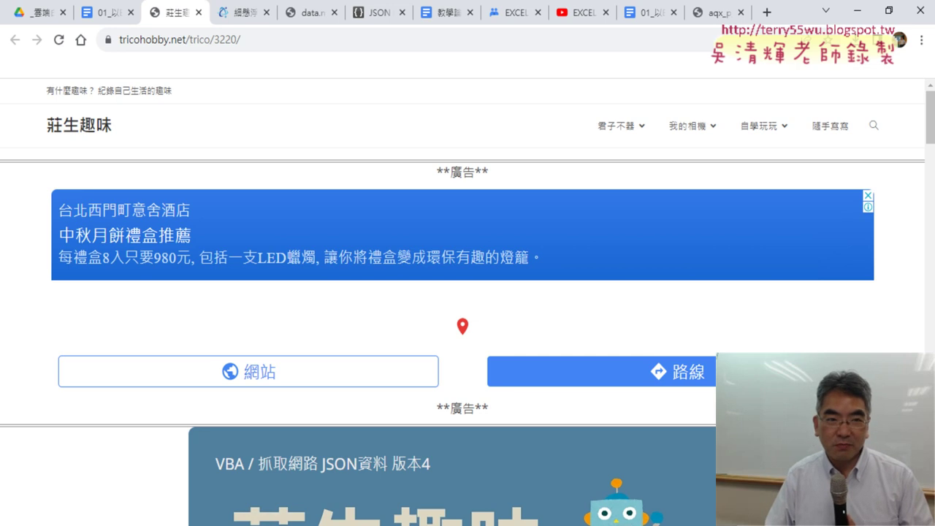
scroll(468, 306, "down", 1)
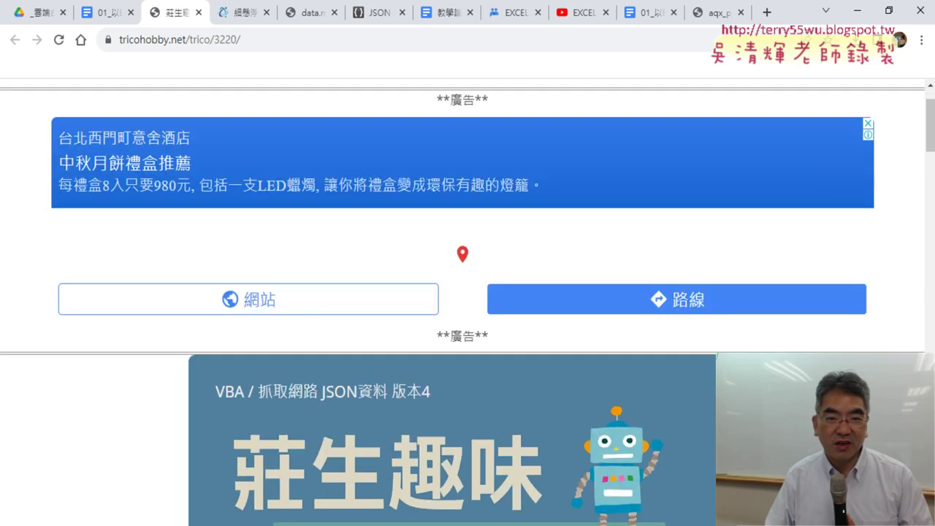
scroll(467, 306, "down", 1)
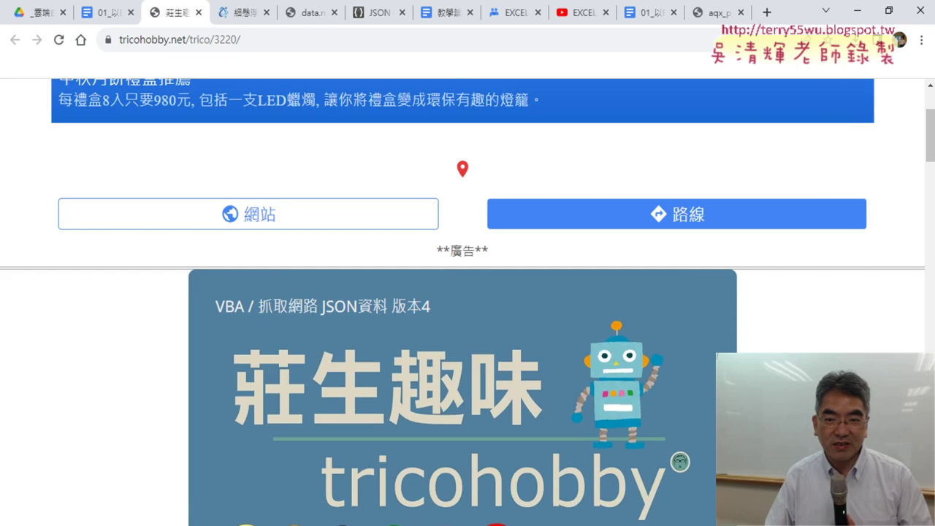
scroll(836, 319, "down", 1)
scroll(837, 318, "down", 1)
scroll(837, 318, "down", 1)
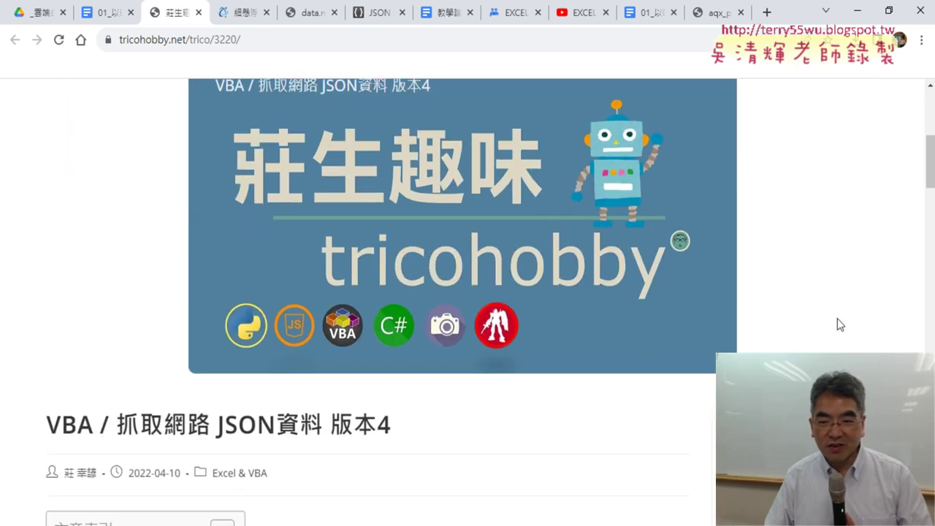
scroll(837, 318, "down", 2)
scroll(511, 311, "down", 2)
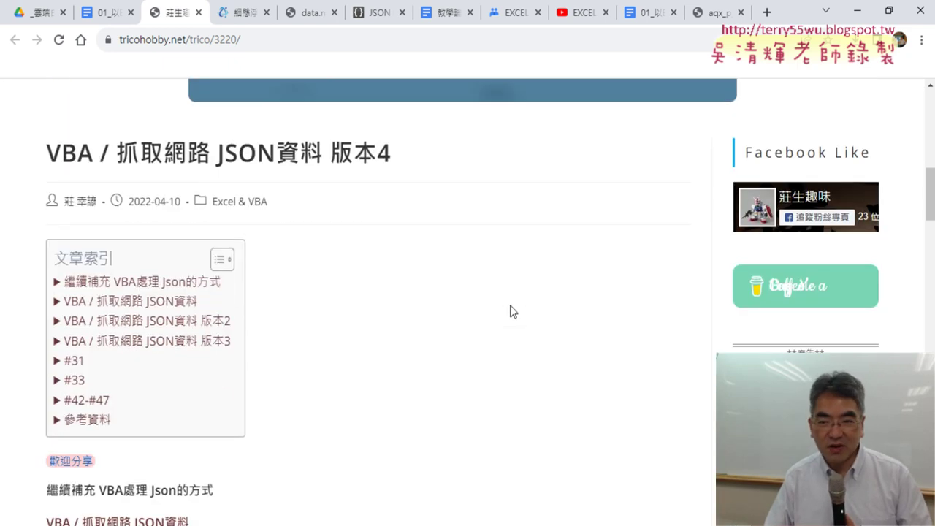
scroll(511, 312, "down", 1)
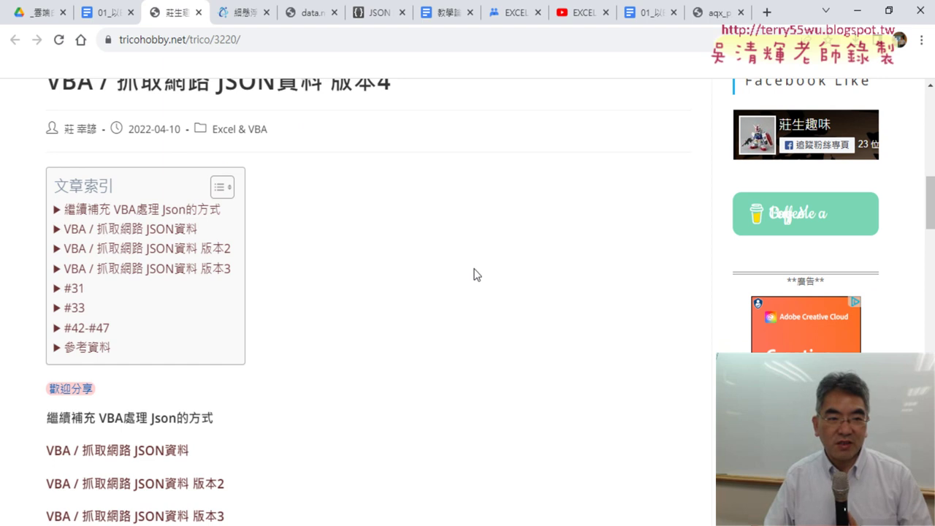
scroll(198, 187, "up", 1)
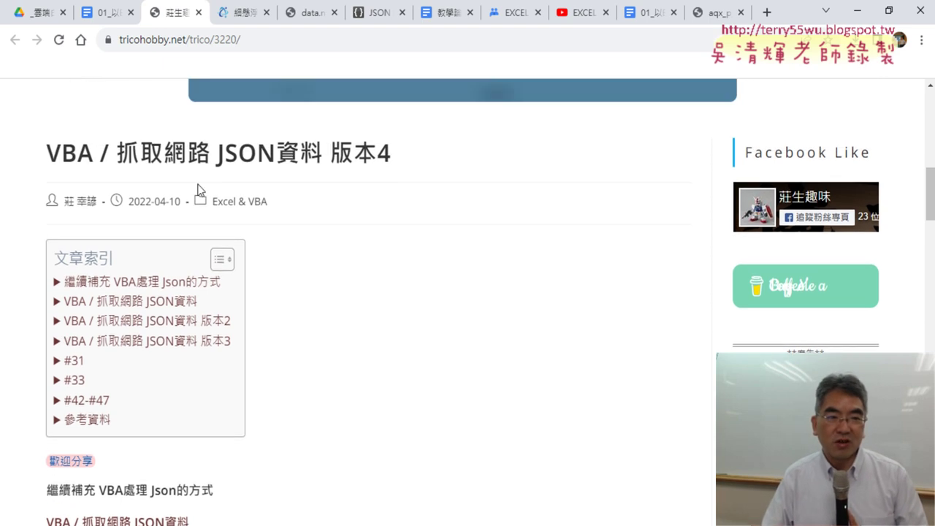
Select and deselect the article title, then scroll down to its index of posts
mouse_move(35, 151)
left_mouse_down()
mouse_move(324, 150)
mouse_move(436, 162)
left_mouse_up()
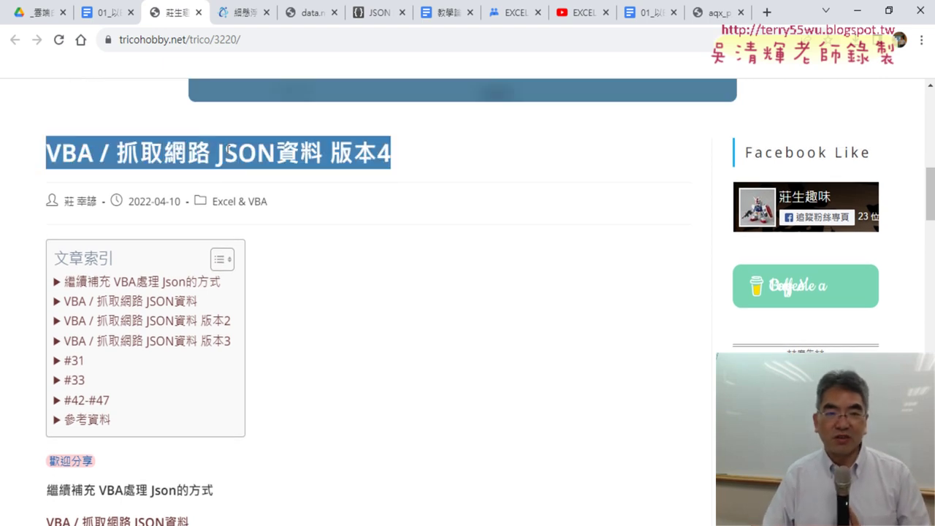
left_click(384, 161)
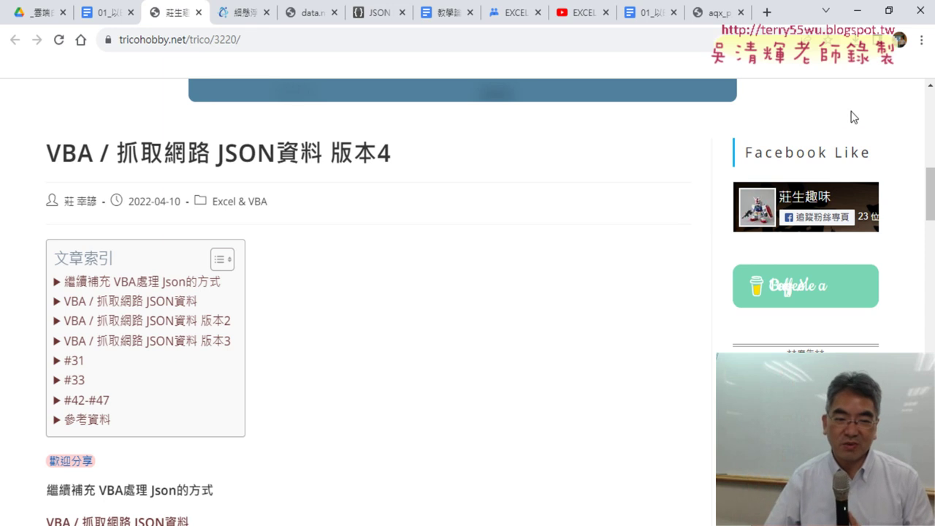
scroll(517, 226, "down", 2)
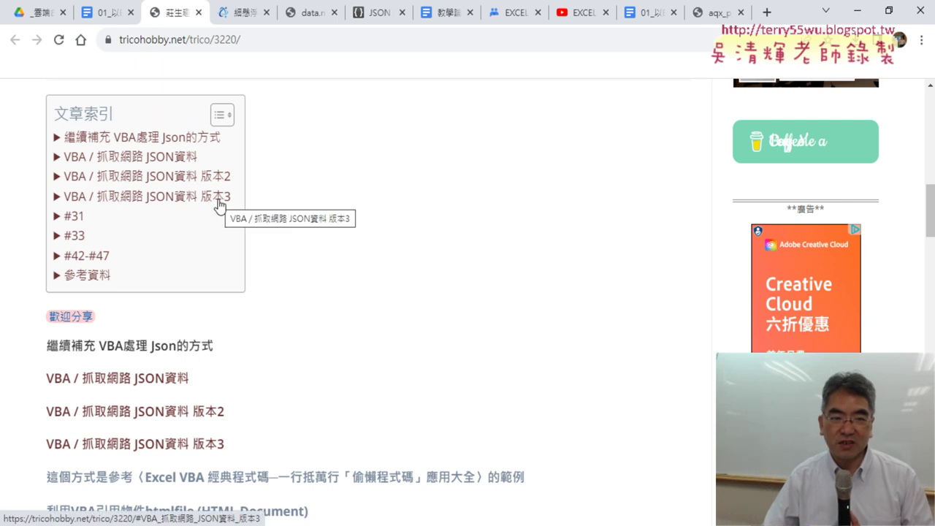
Back in the tutorial, highlight the heading 一、自行撰寫切割JSON字串程式
left_click(107, 16)
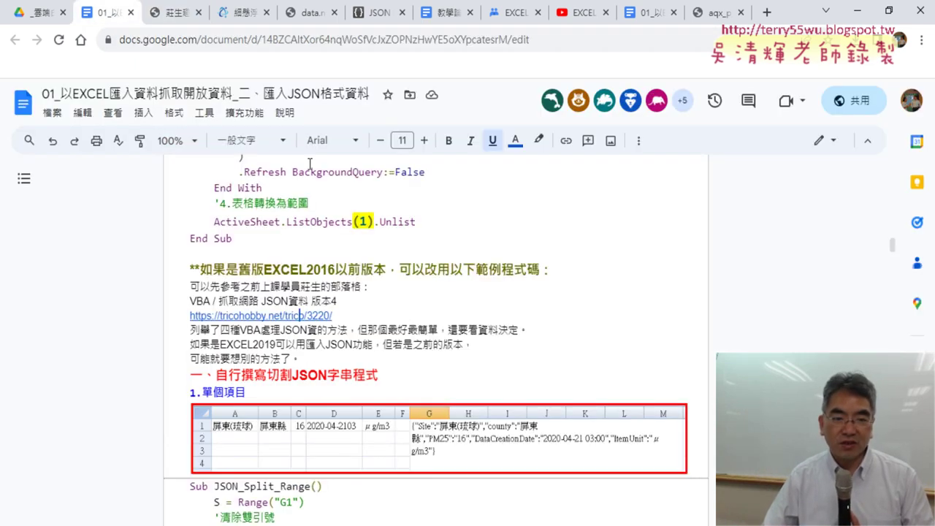
scroll(555, 259, "down", 2)
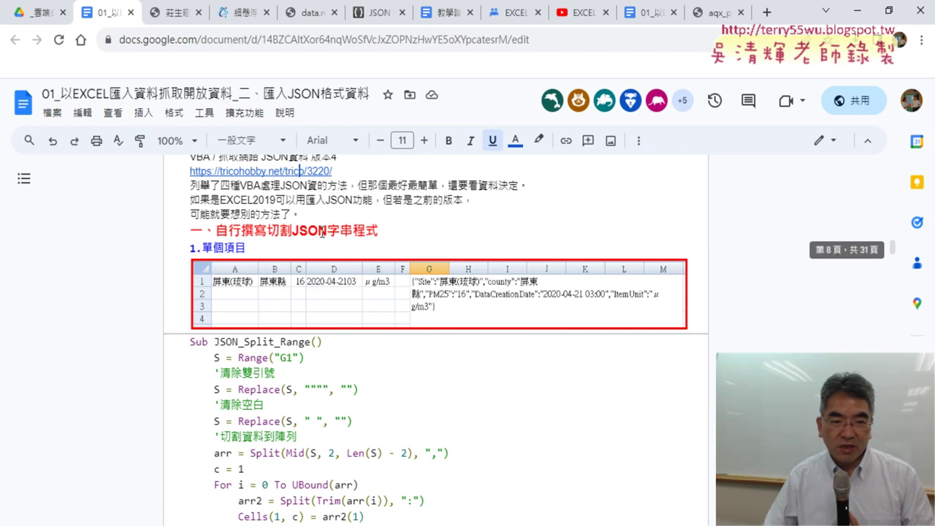
left_click_drag(194, 228, 425, 233)
left_click(425, 233)
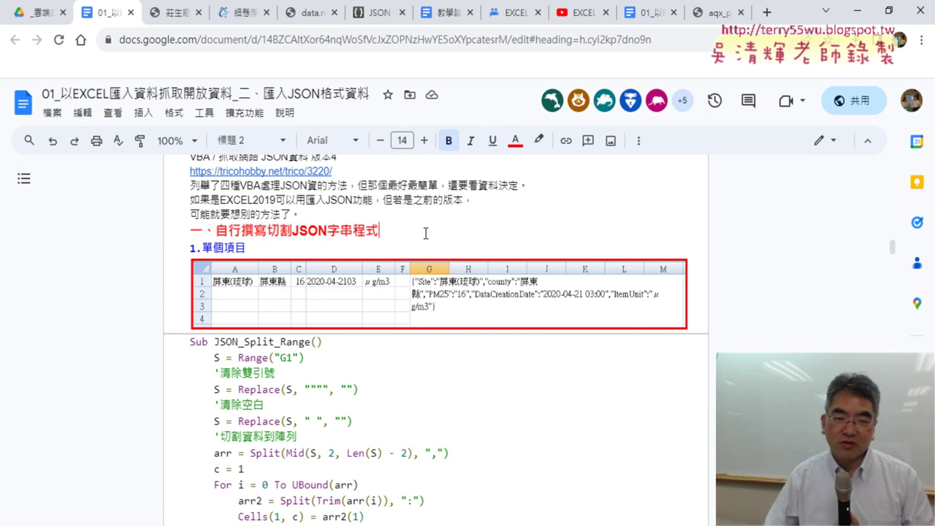
Scroll through the air-quality JSON data page
left_click(303, 20)
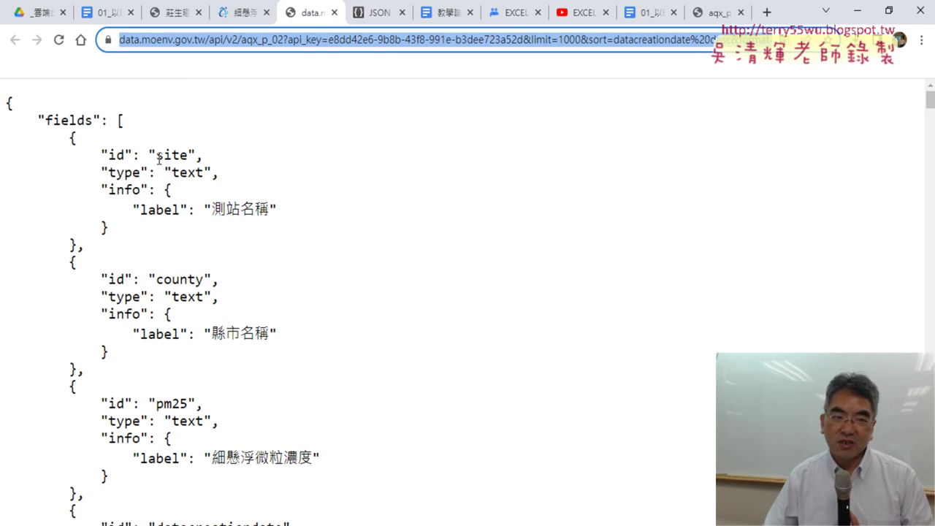
scroll(264, 284, "down", 6)
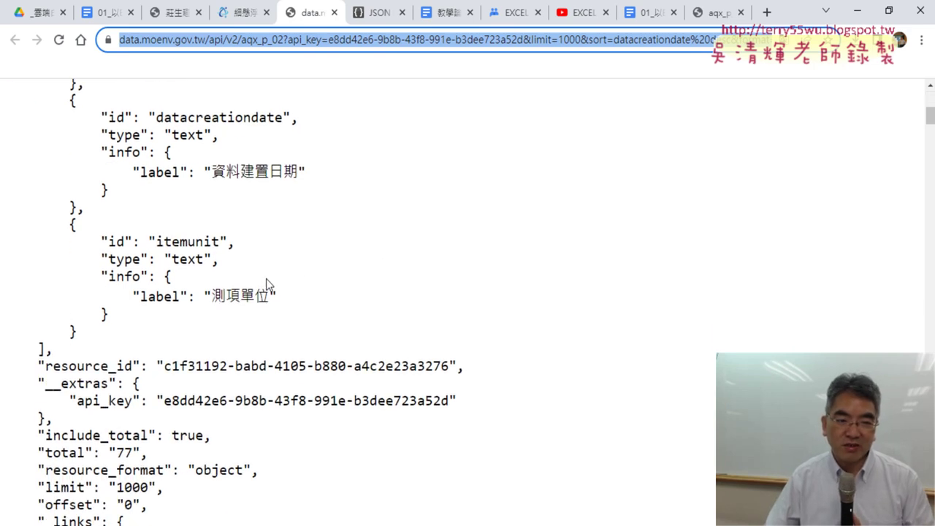
scroll(265, 278, "down", 5)
scroll(266, 280, "down", 4)
scroll(267, 282, "down", 5)
scroll(221, 266, "down", 2)
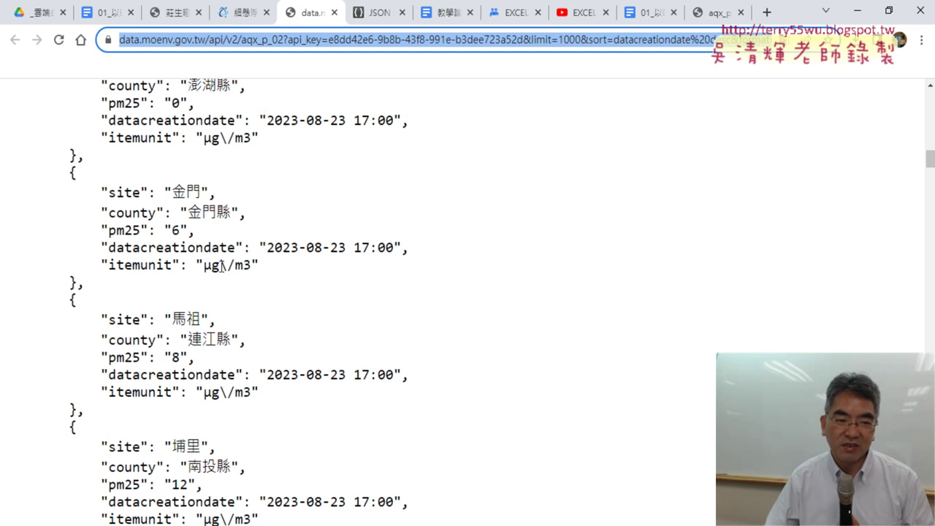
Scroll to section 二、使用外部模組 and preview the codingislove.com/excel-json link
left_click(106, 12)
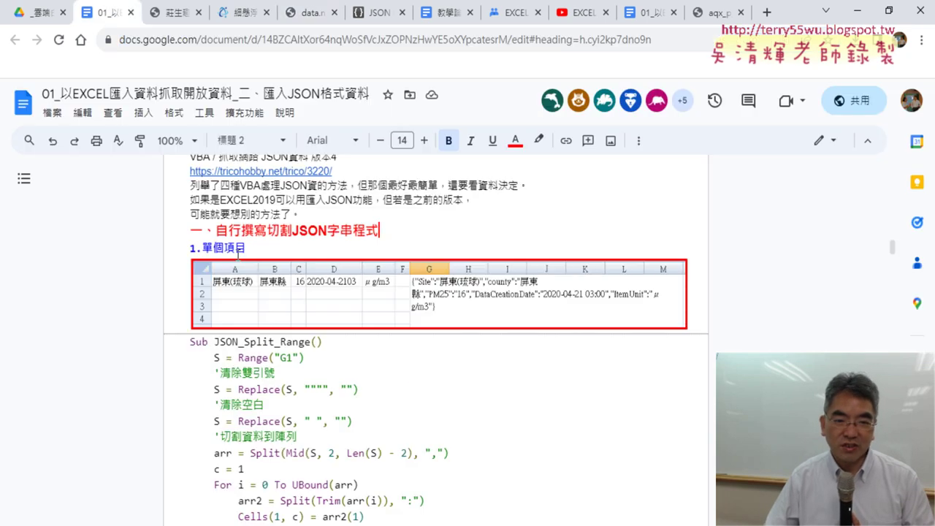
scroll(398, 386, "down", 2)
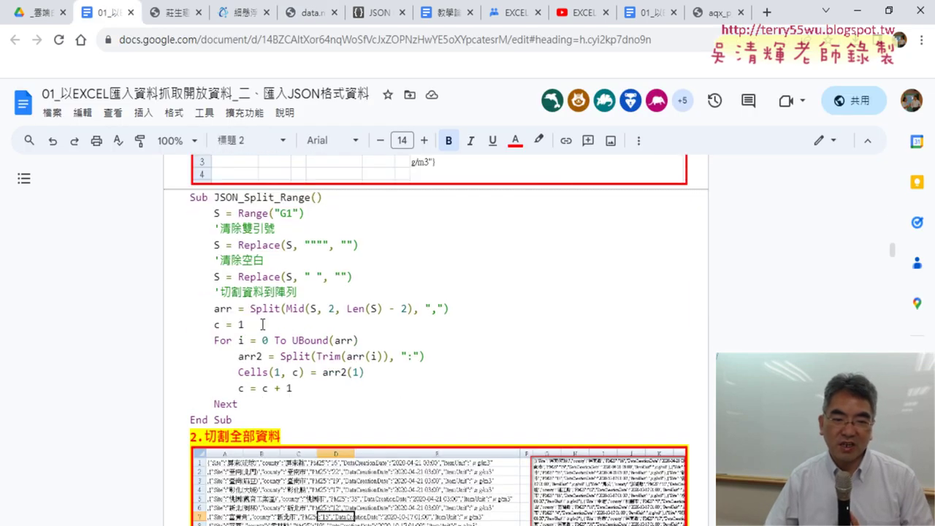
scroll(390, 384, "down", 1)
scroll(496, 290, "down", 2)
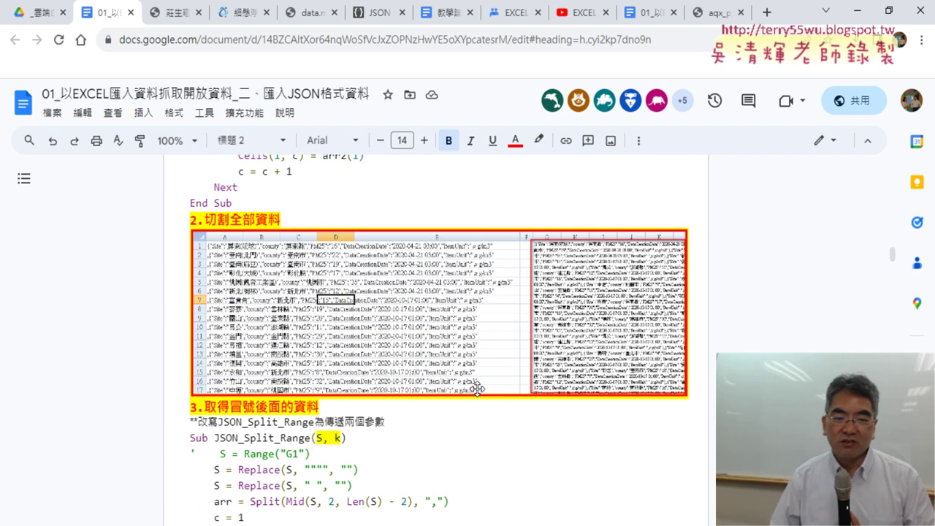
scroll(475, 411, "down", 2)
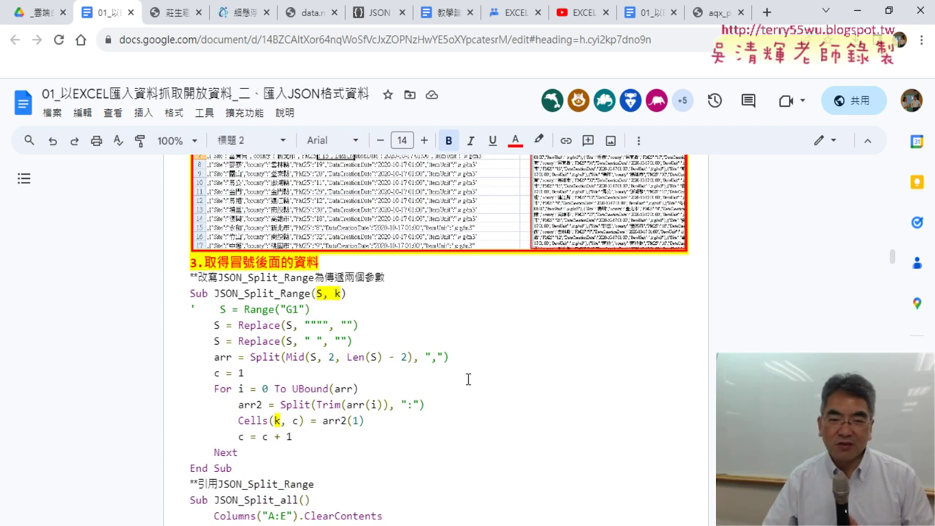
scroll(468, 379, "down", 2)
scroll(559, 358, "down", 2)
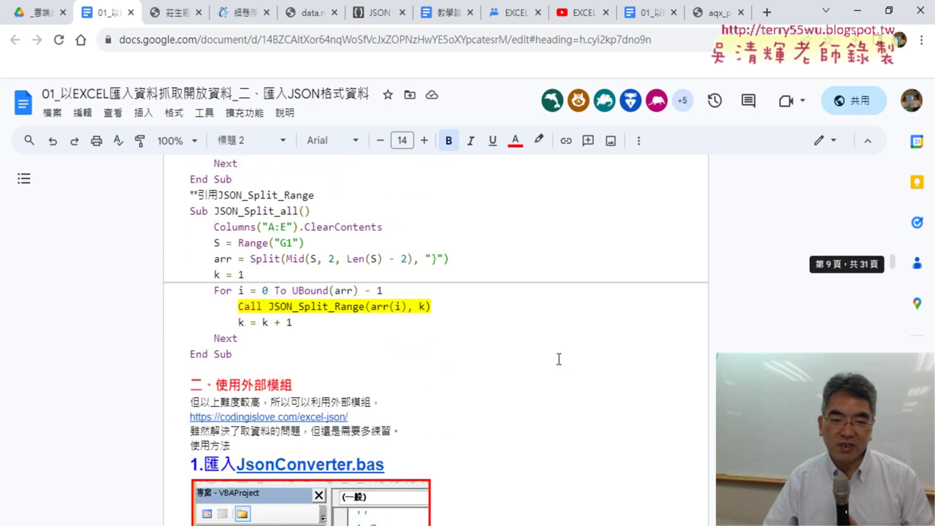
scroll(559, 358, "down", 2)
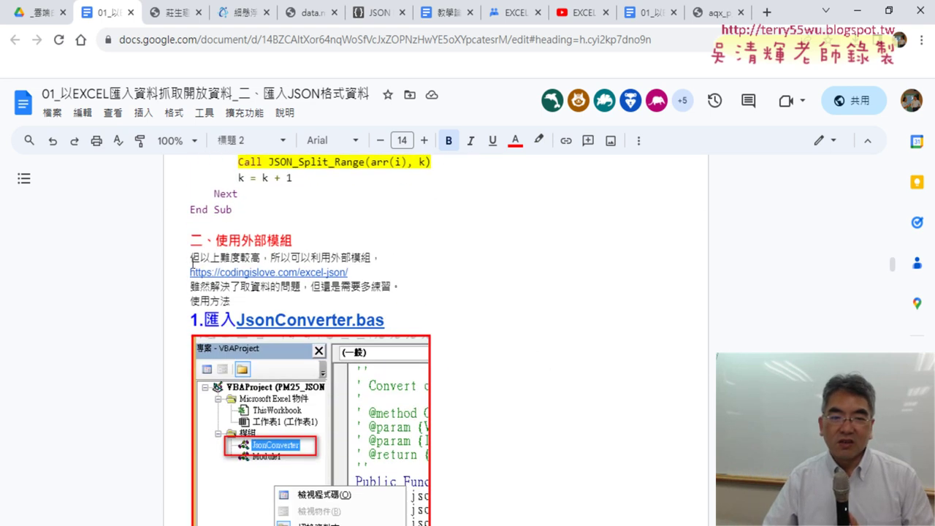
triple_click(191, 260)
left_click(593, 286)
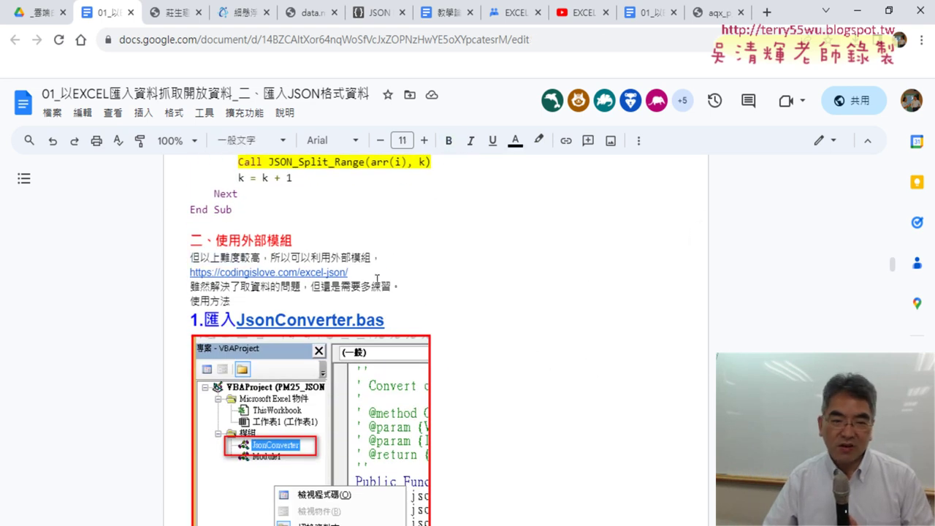
left_click(321, 272)
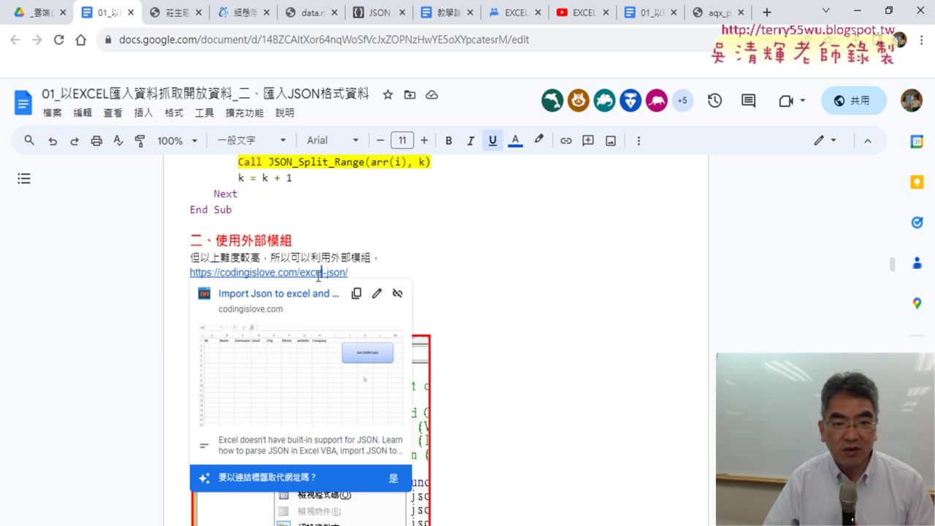
Open the codingislove 'Import Json to excel' article in a new tab, skim it, then return to the _雲端白板 Drive folder
key("Escape")
key("alt+Return")
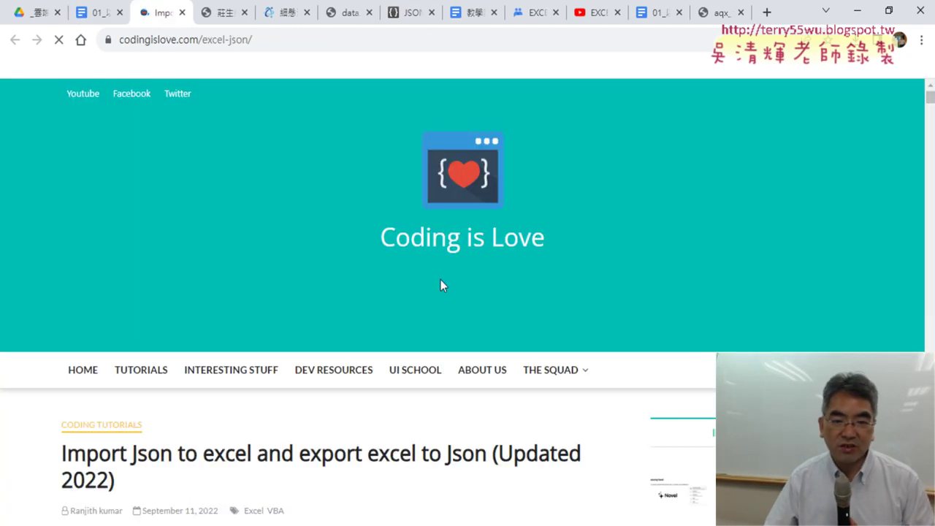
scroll(440, 285, "down", 4)
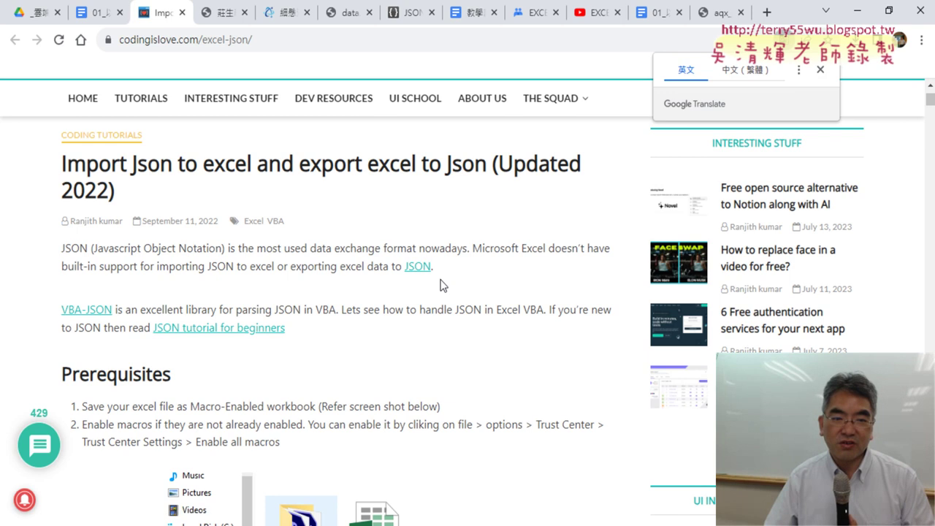
scroll(440, 285, "down", 3)
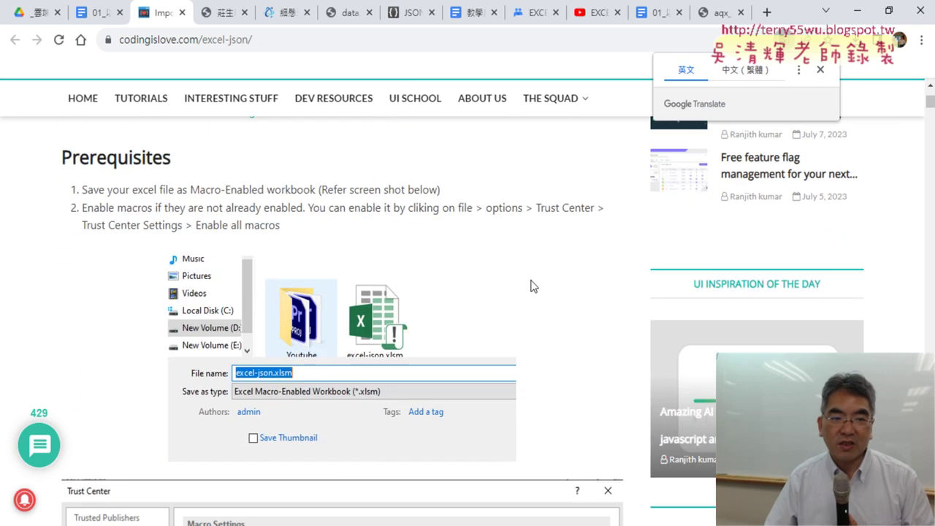
scroll(576, 262, "down", 1)
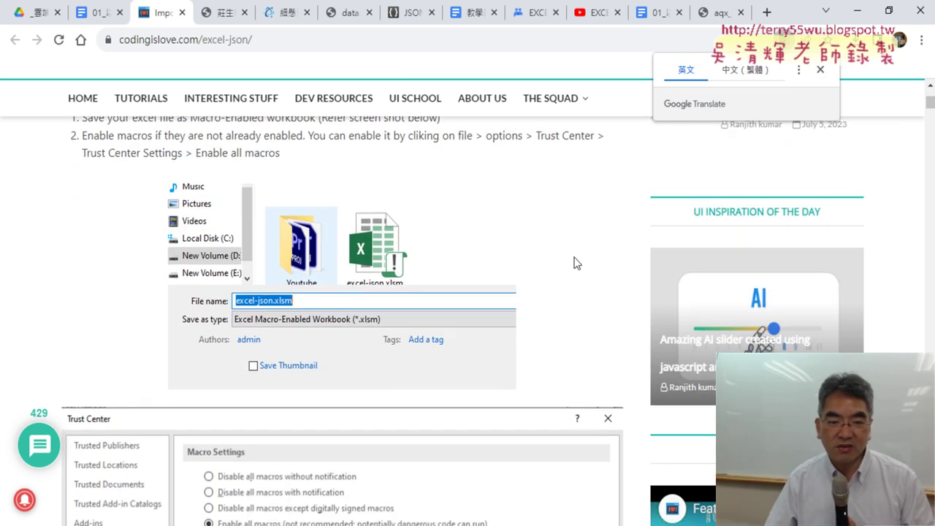
scroll(523, 265, "down", 3)
scroll(504, 267, "down", 2)
scroll(504, 267, "down", 2)
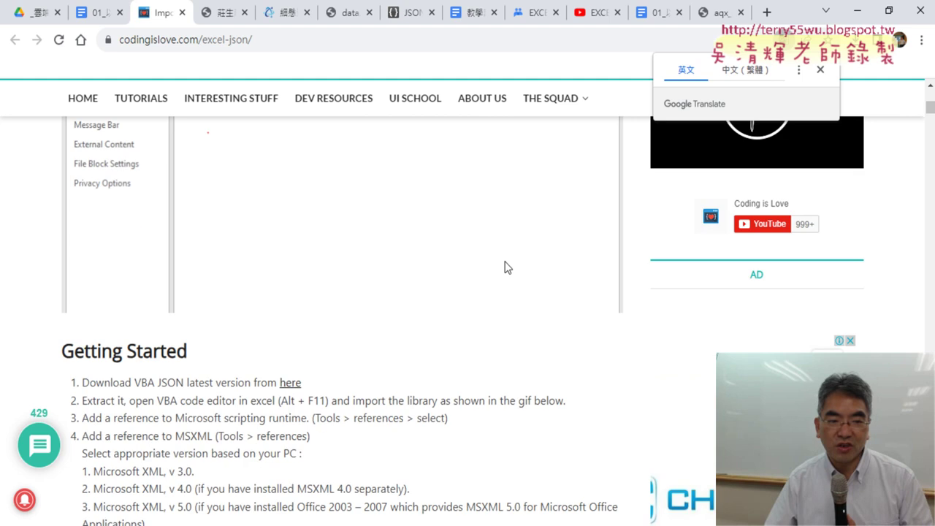
scroll(504, 268, "down", 4)
scroll(505, 265, "down", 2)
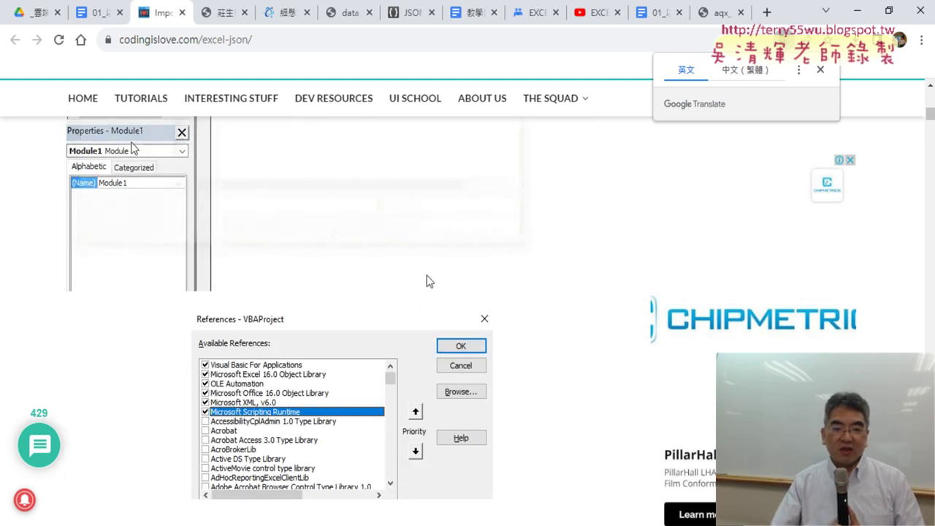
scroll(427, 282, "down", 3)
scroll(427, 281, "up", 1)
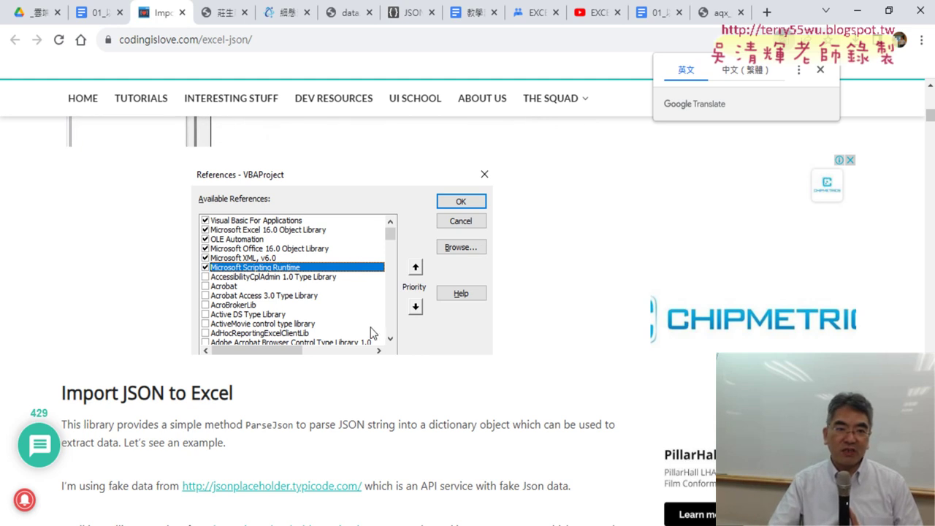
left_click(36, 10)
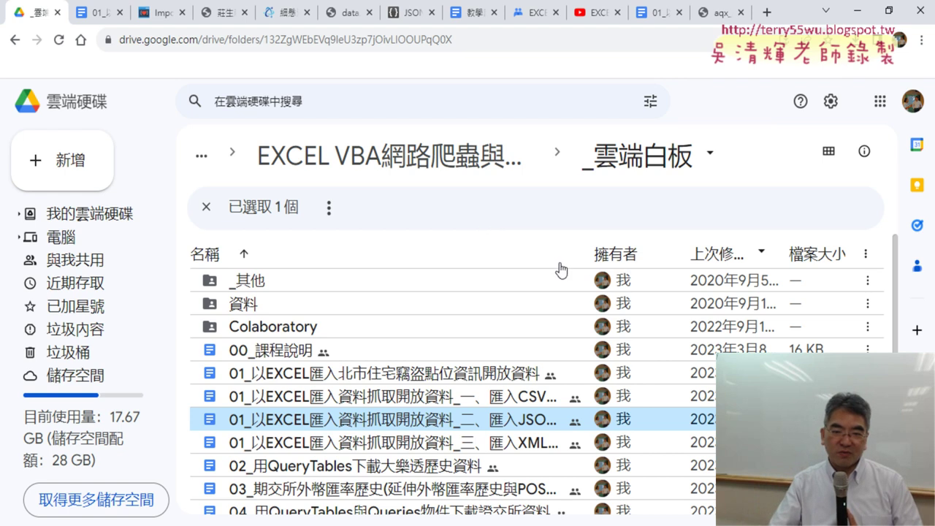
Download JsonConverter.zip (9.3 KB) from the Drive folder with 下載 and reveal it in the Downloads folder
scroll(571, 279, "down", 3)
scroll(572, 279, "down", 2)
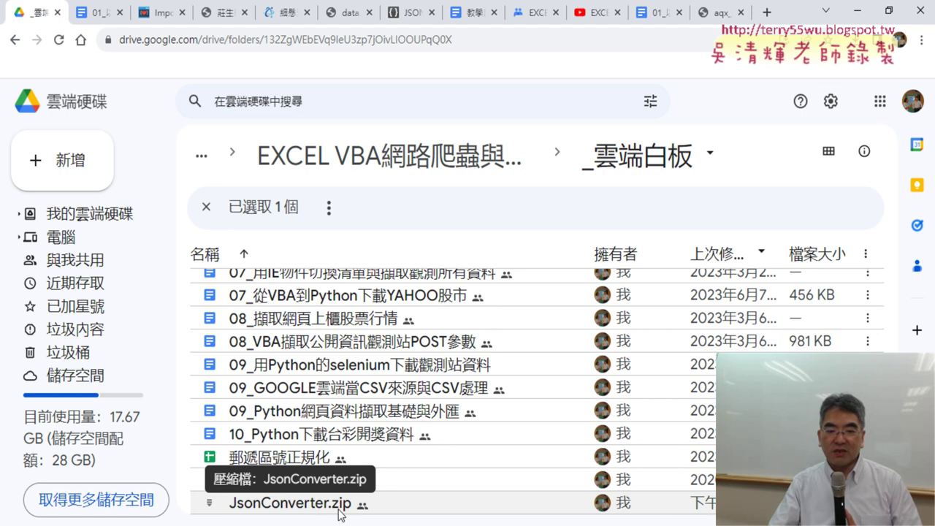
left_click(339, 509)
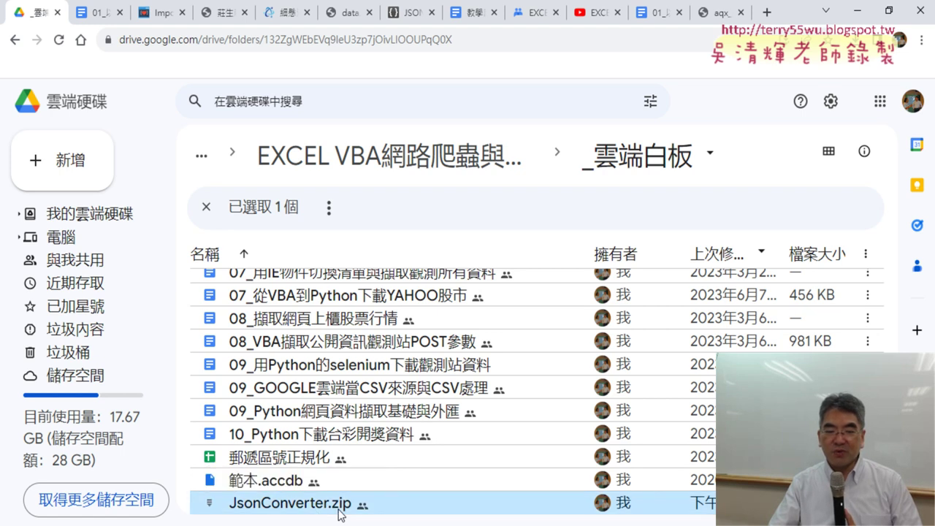
right_click(339, 509)
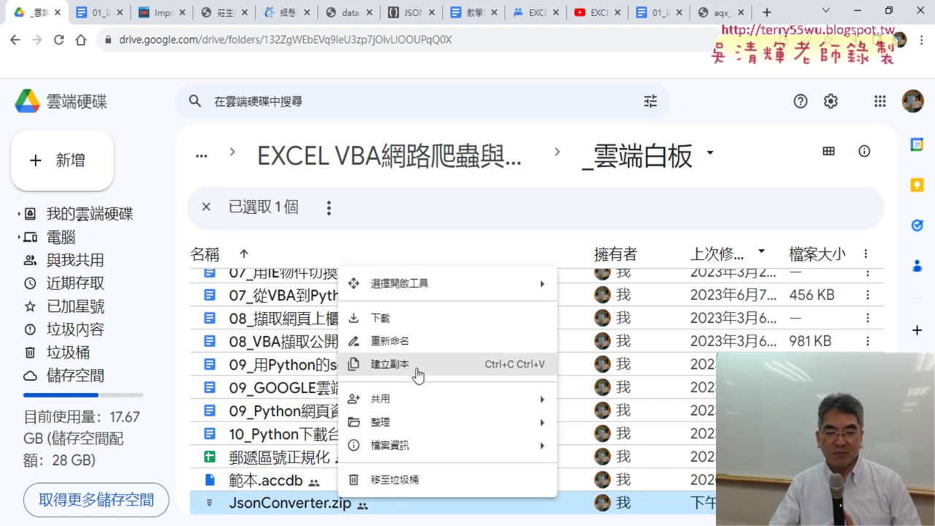
left_click(770, 152)
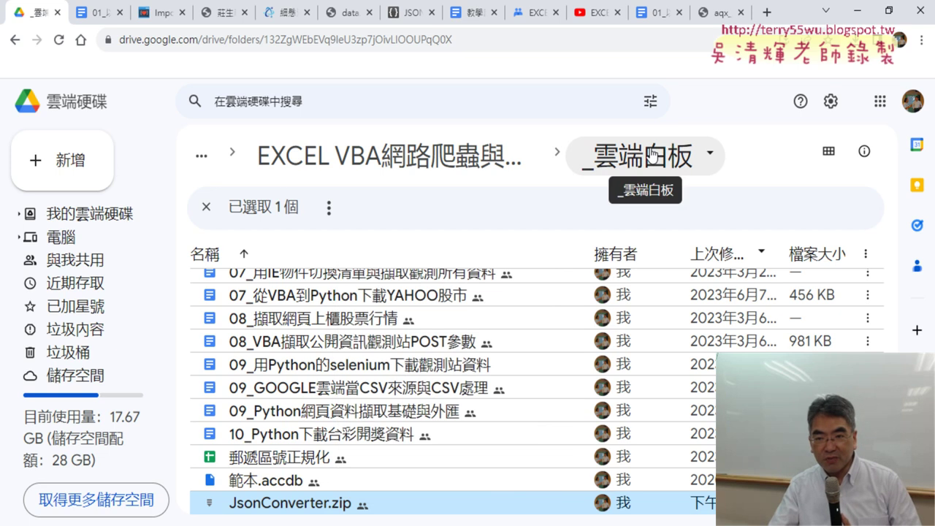
right_click(318, 509)
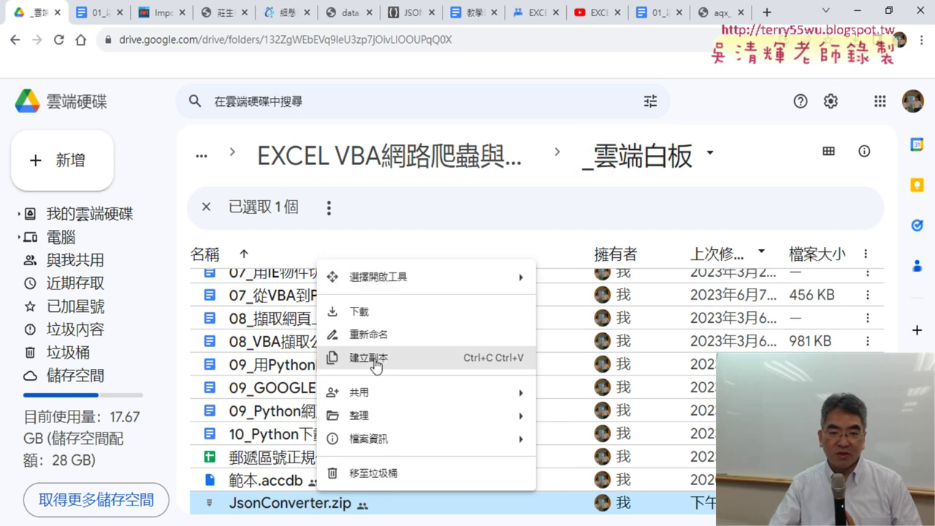
left_click(384, 314)
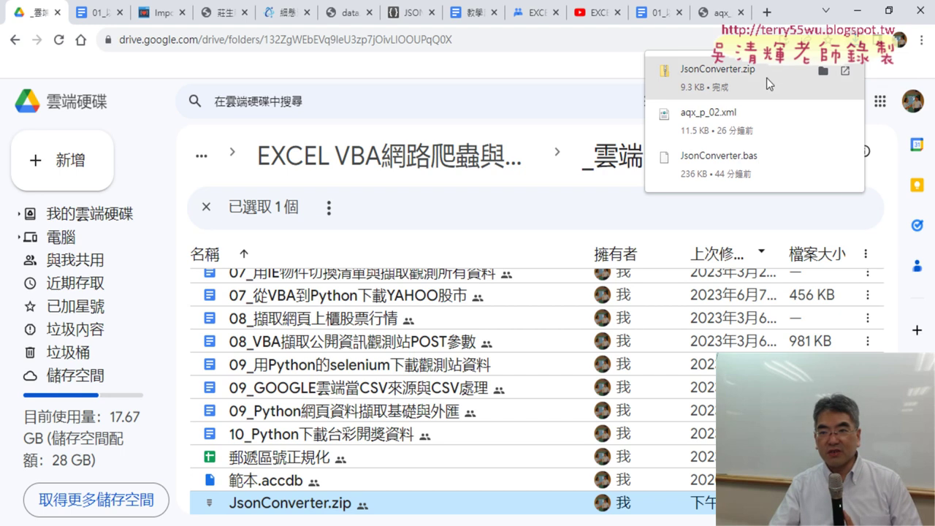
left_click(823, 71)
left_click(856, 10)
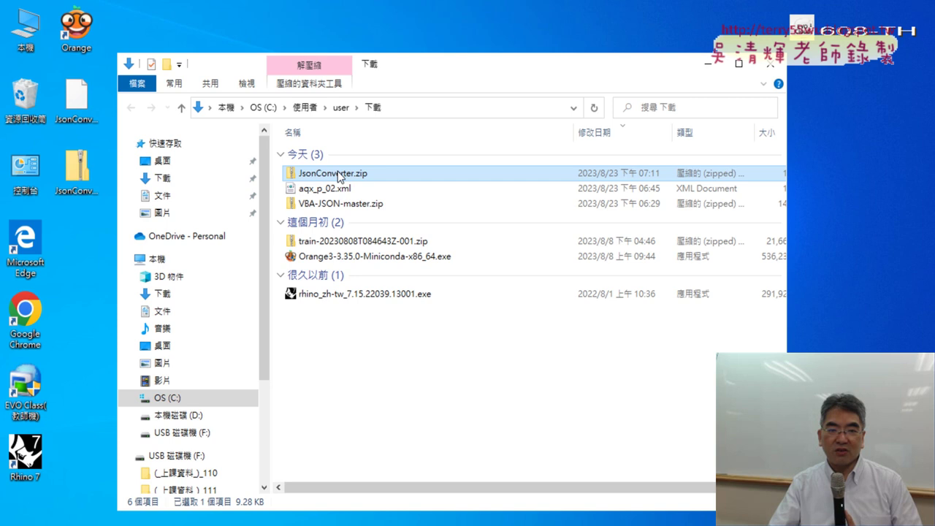
Copy JsonConverter.bas (45 KB) out of JsonConverter.zip onto the desktop, replacing the older copy
double_click(337, 173)
mouse_move(323, 154)
left_mouse_down()
mouse_move(76, 241)
mouse_move(82, 210)
left_mouse_up()
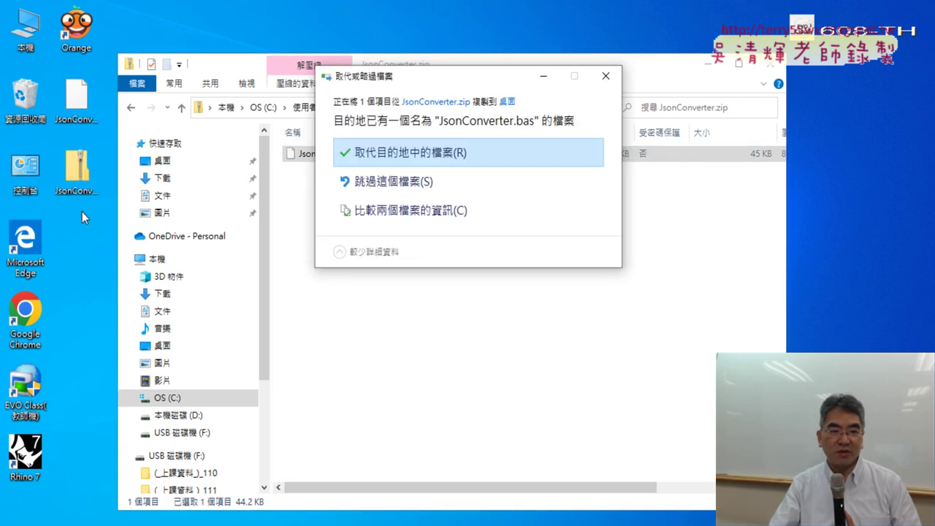
left_click(457, 155)
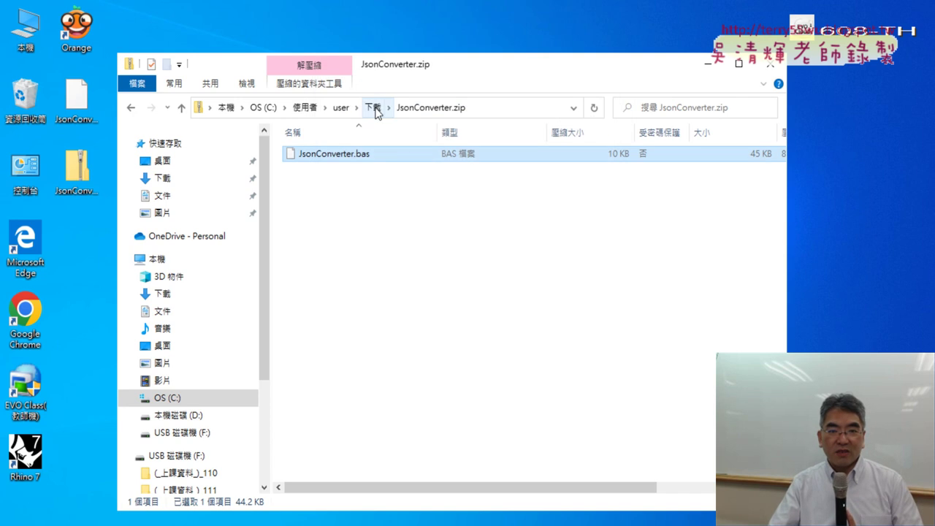
left_click(374, 108)
double_click(357, 172)
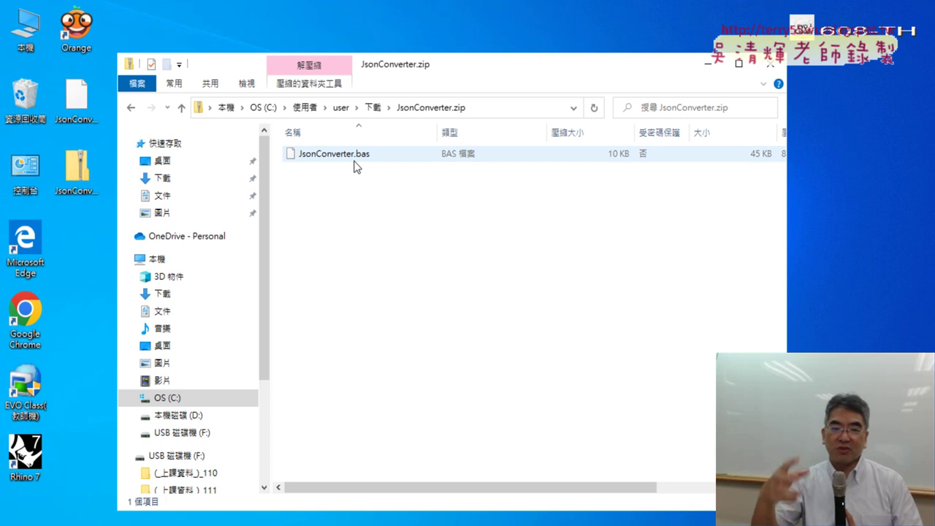
left_click_drag(327, 164, 454, 196)
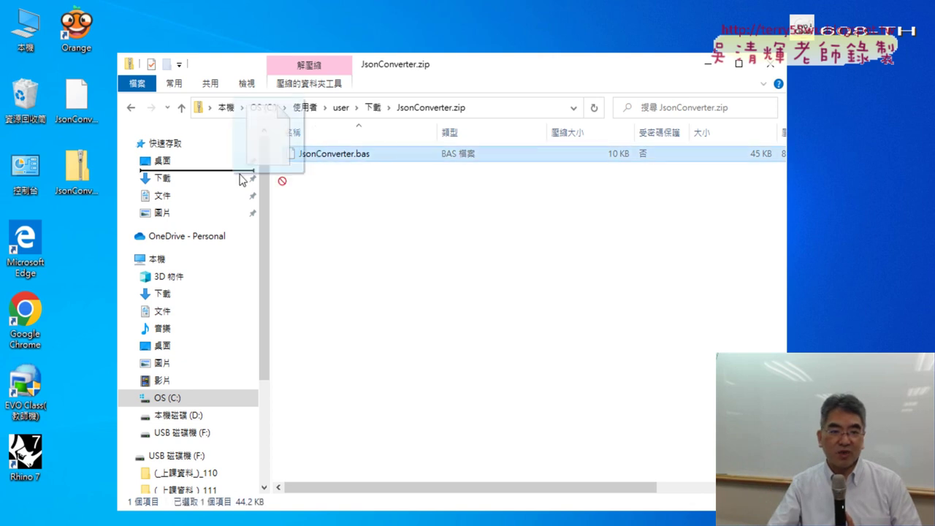
left_click_drag(508, 82, 606, 75)
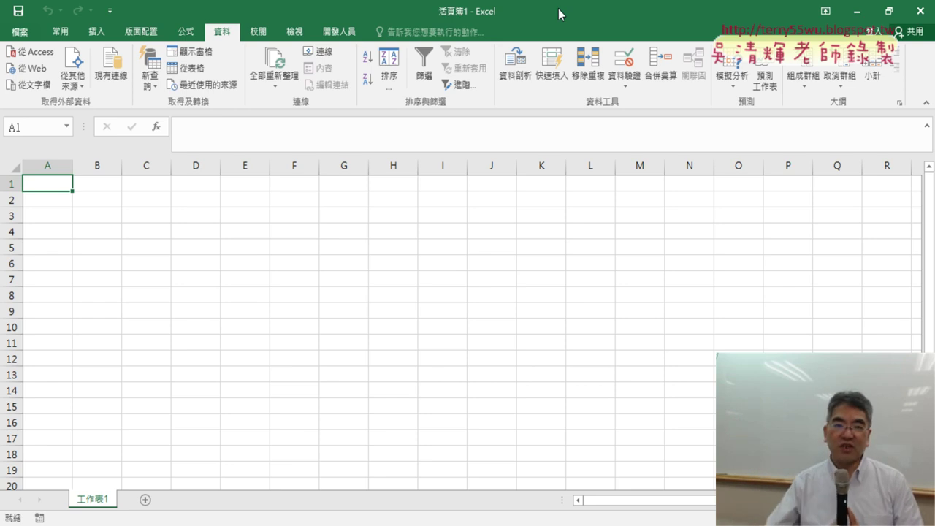
From 開發人員, open the Visual Basic editor for 活頁簿1 and bring up the project's 匯入檔案 option
left_click(328, 31)
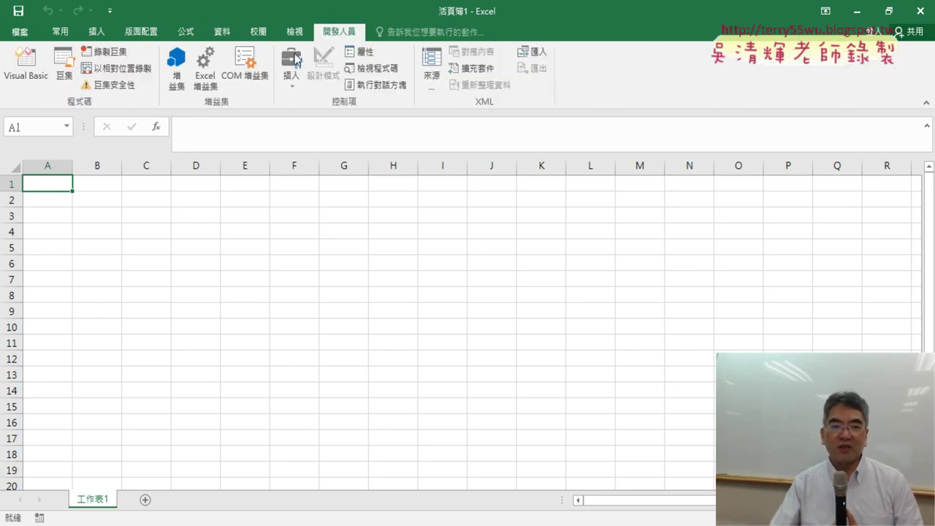
left_click(36, 81)
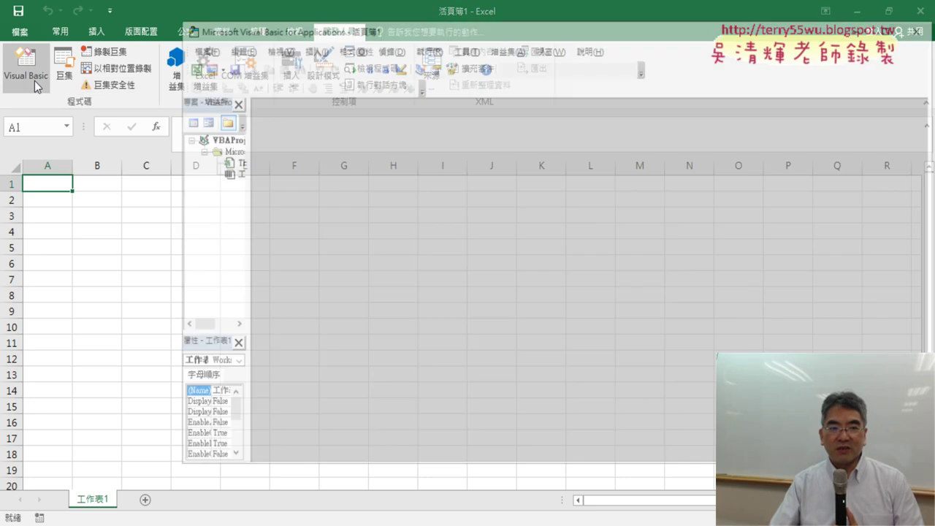
left_click_drag(239, 191, 337, 196)
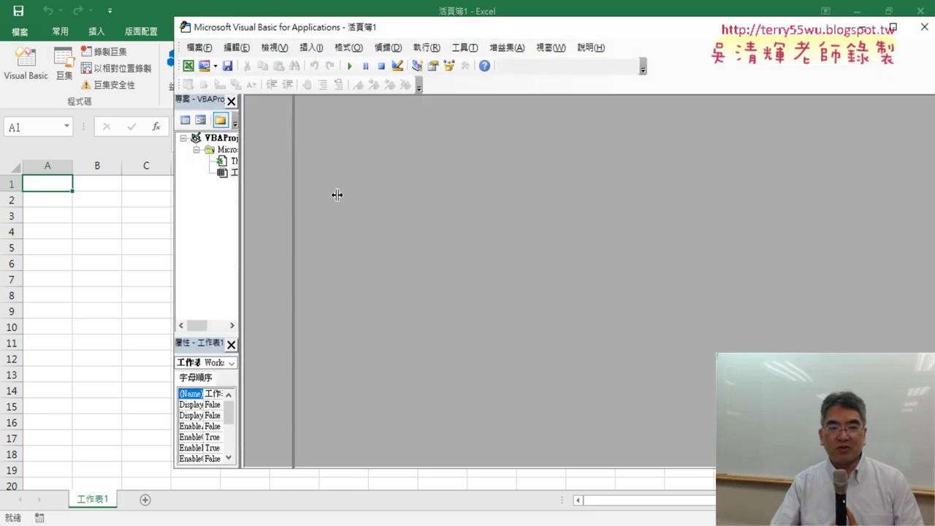
right_click(244, 194)
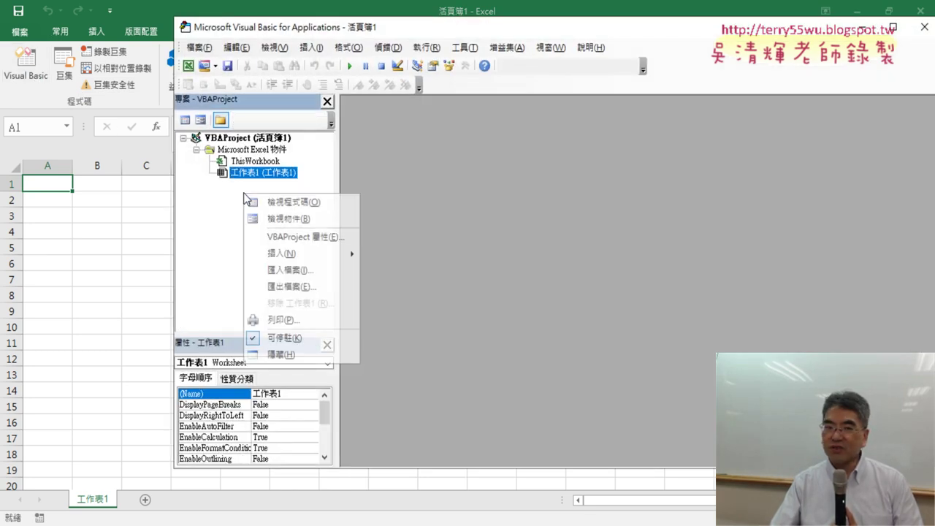
mouse_move(348, 261)
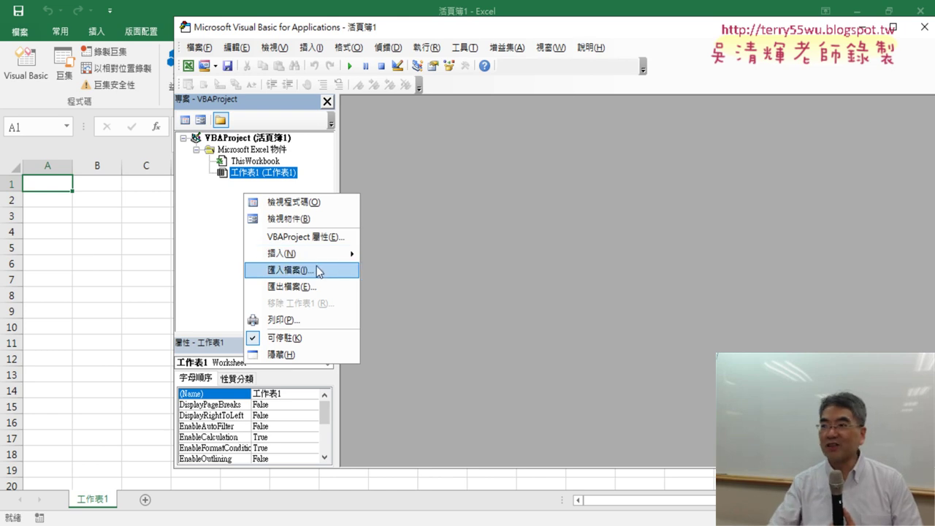
Import JsonConverter.bas from the desktop into the 活頁簿1 VBA project
left_click(315, 268)
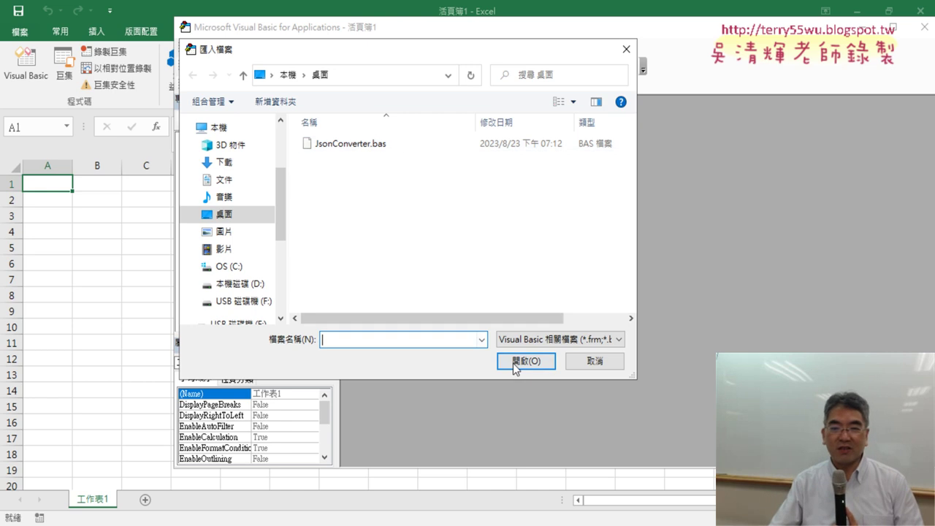
left_click(336, 144)
left_click(538, 362)
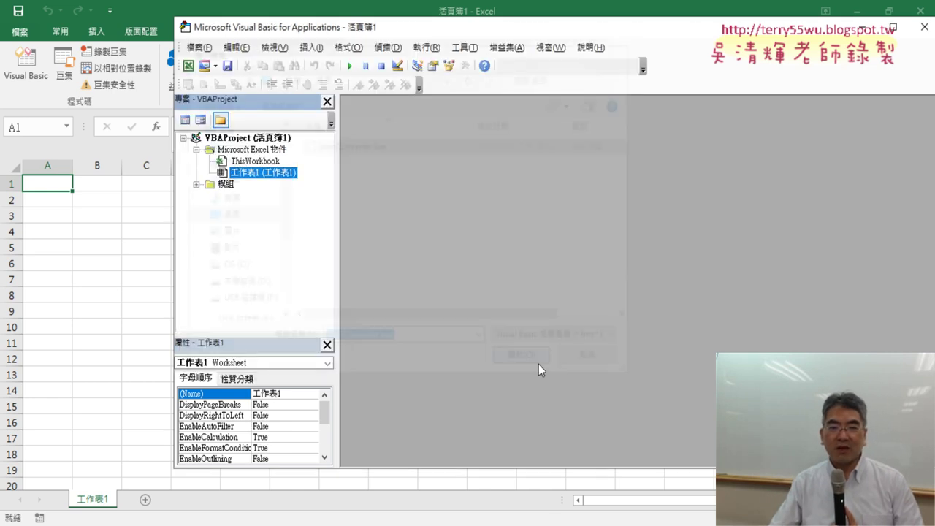
Expand 模組 and open the JsonConverter module's code, shifting the editor window left
left_click(196, 185)
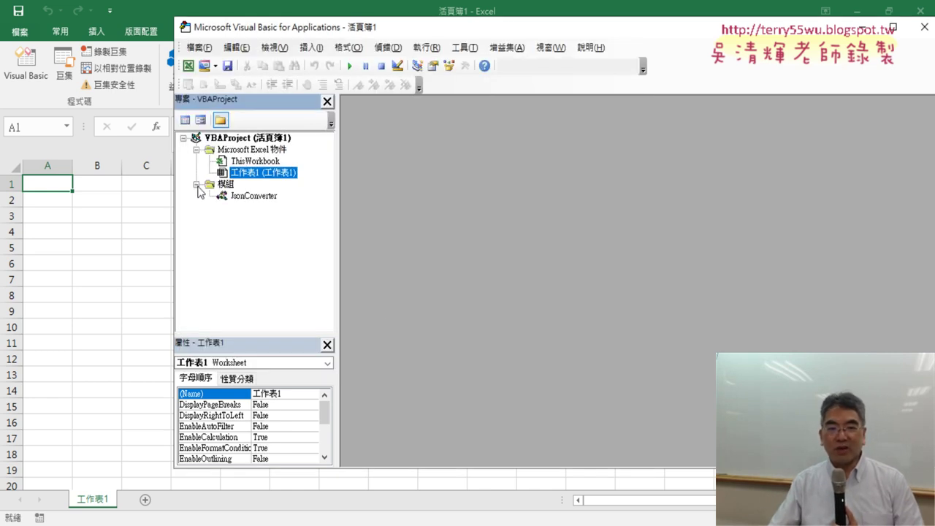
left_click(256, 197)
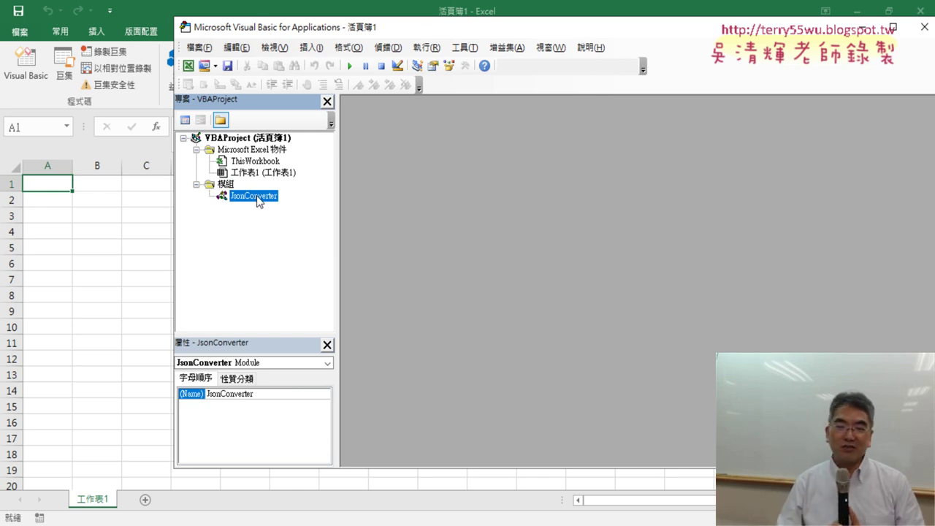
double_click(255, 196)
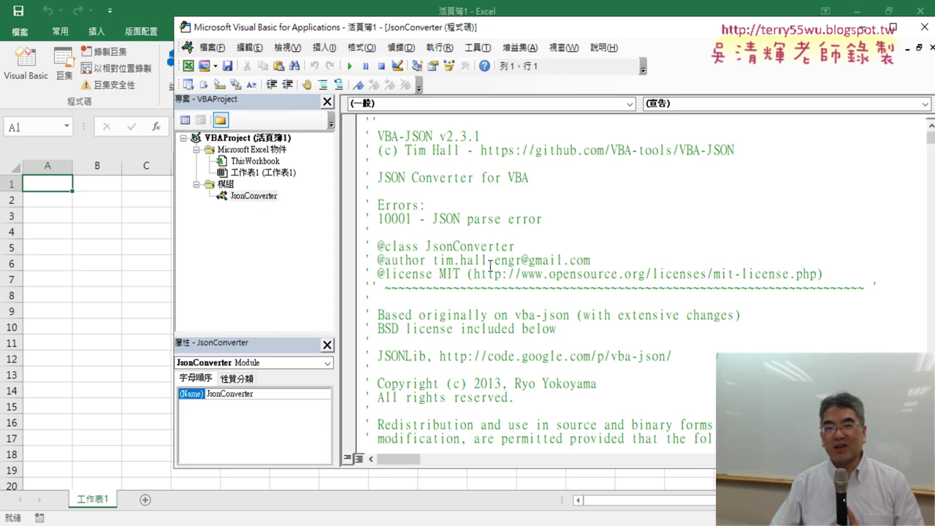
scroll(424, 240, "down", 5)
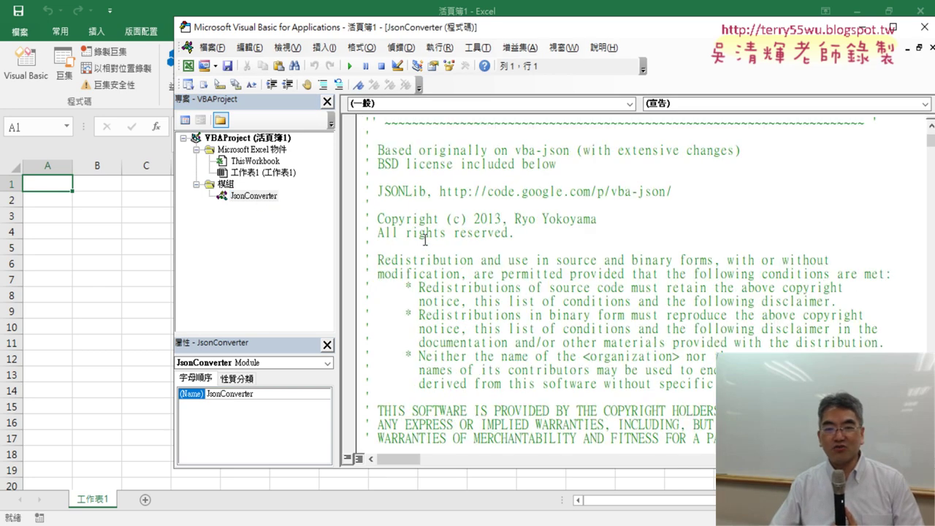
scroll(424, 239, "down", 6)
left_click_drag(500, 25, 407, 28)
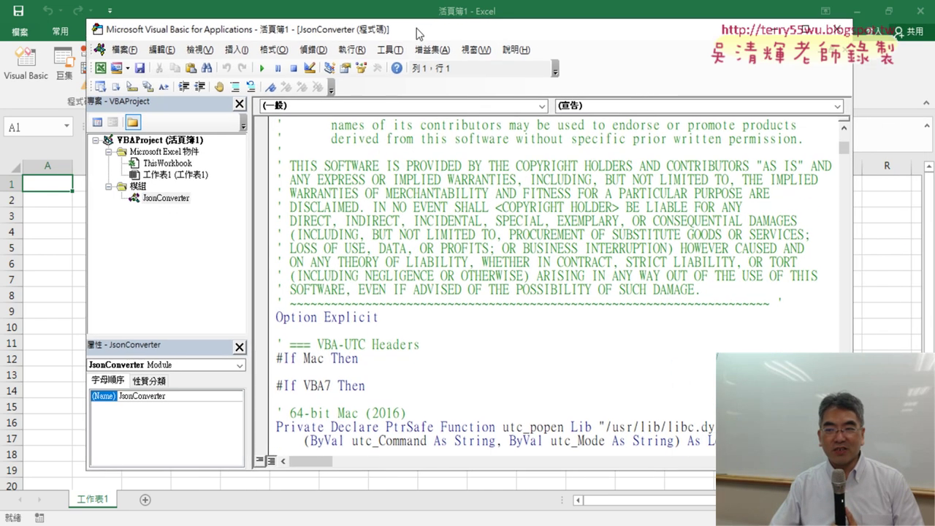
Read down through the VBA-JSON source, marking 'Mac' in '#If Mac Then', to ParseJson
scroll(540, 209, "down", 3)
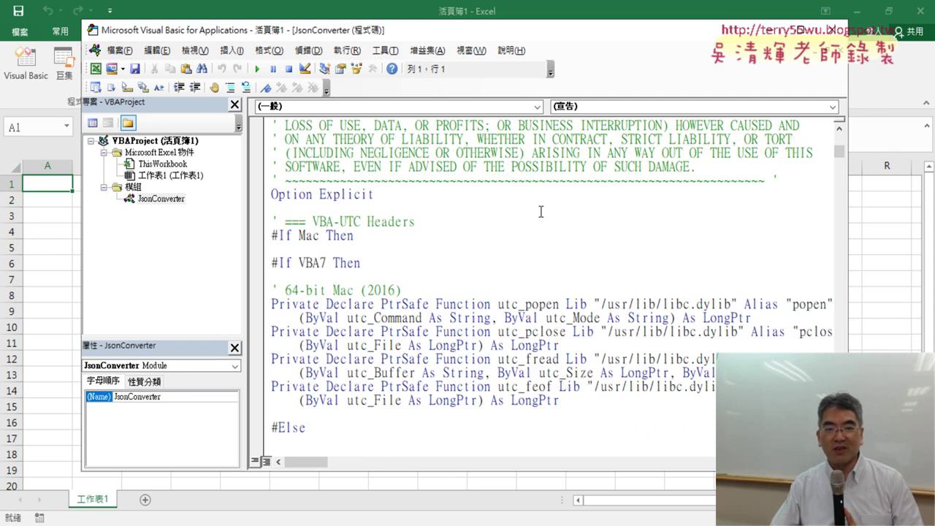
left_click_drag(298, 236, 318, 236)
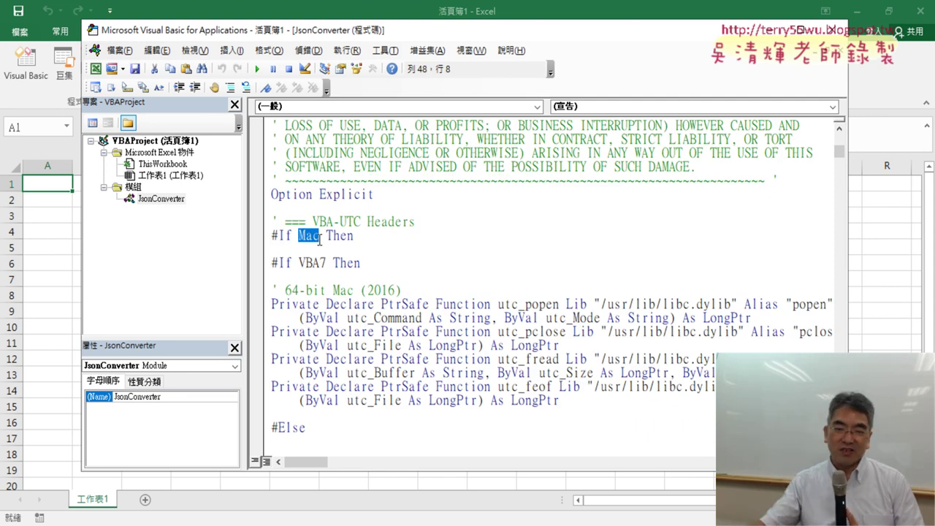
scroll(359, 249, "down", 5)
scroll(358, 249, "down", 4)
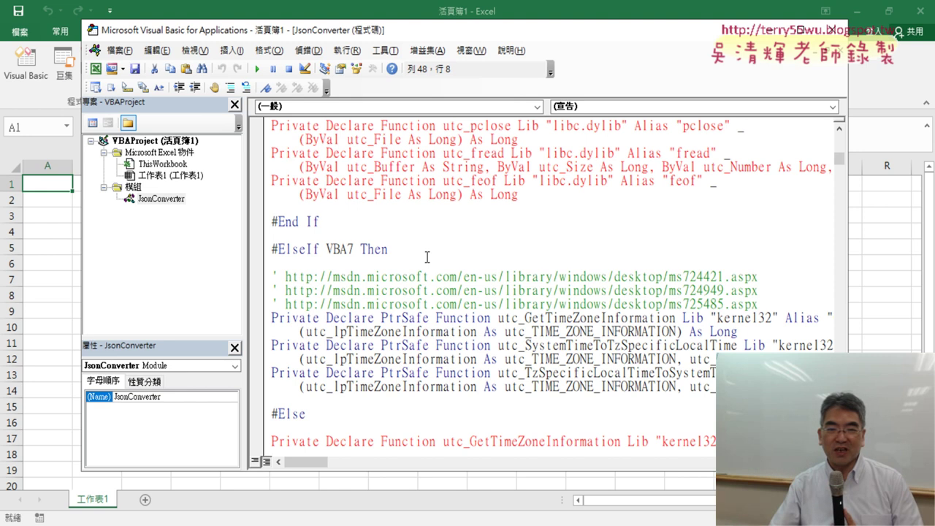
scroll(514, 243, "down", 5)
scroll(514, 245, "down", 4)
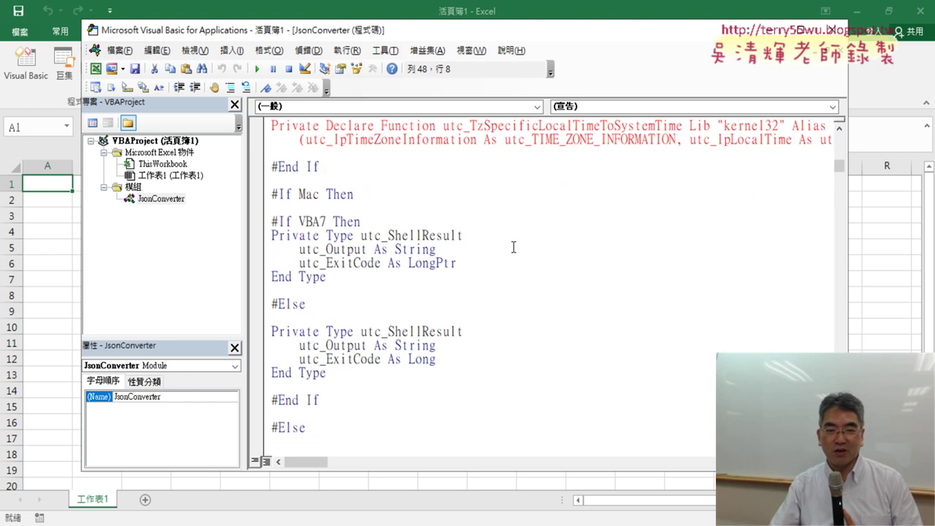
scroll(514, 246, "down", 4)
scroll(513, 248, "down", 4)
scroll(514, 249, "down", 5)
scroll(512, 249, "down", 5)
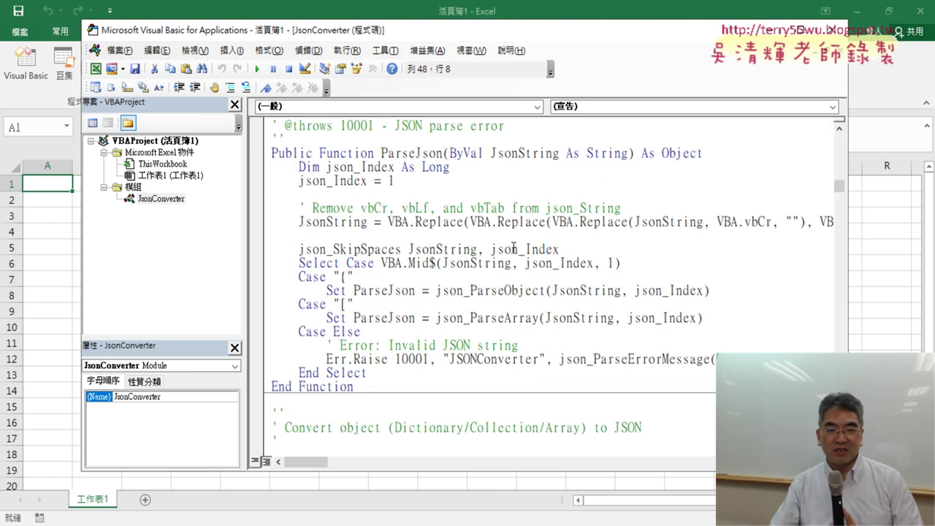
scroll(512, 249, "down", 5)
scroll(514, 252, "down", 4)
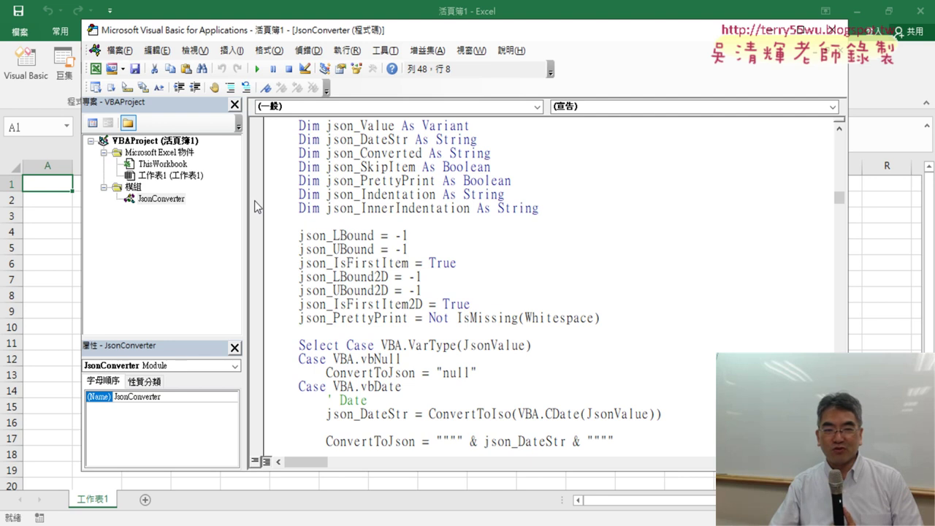
Insert a new empty Module1 under 模組 via 插入 > 模組, next to JsonConverter
right_click(133, 189)
mouse_move(175, 250)
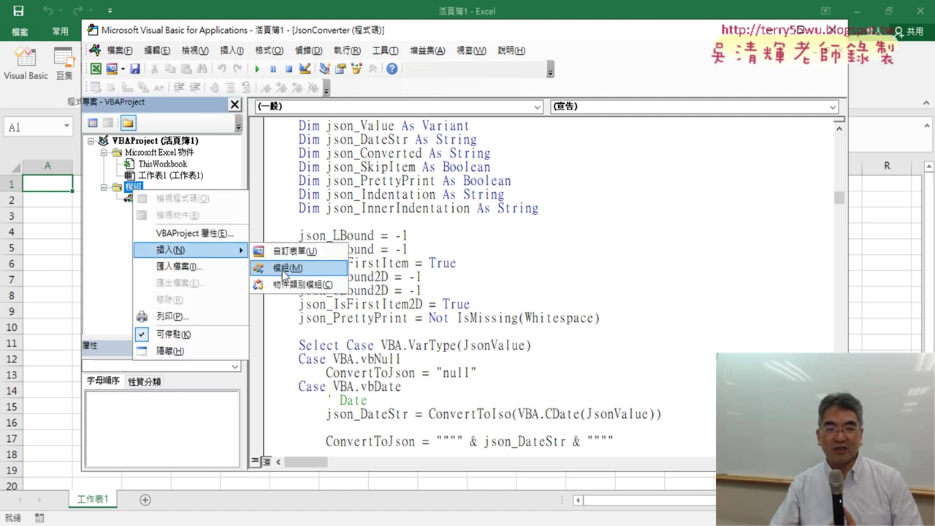
left_click(287, 267)
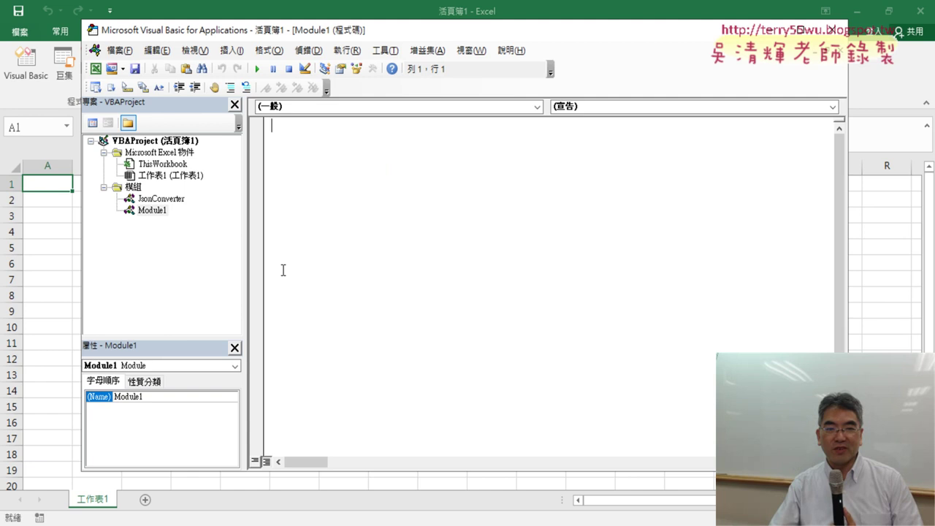
left_click(152, 210)
left_click(332, 161)
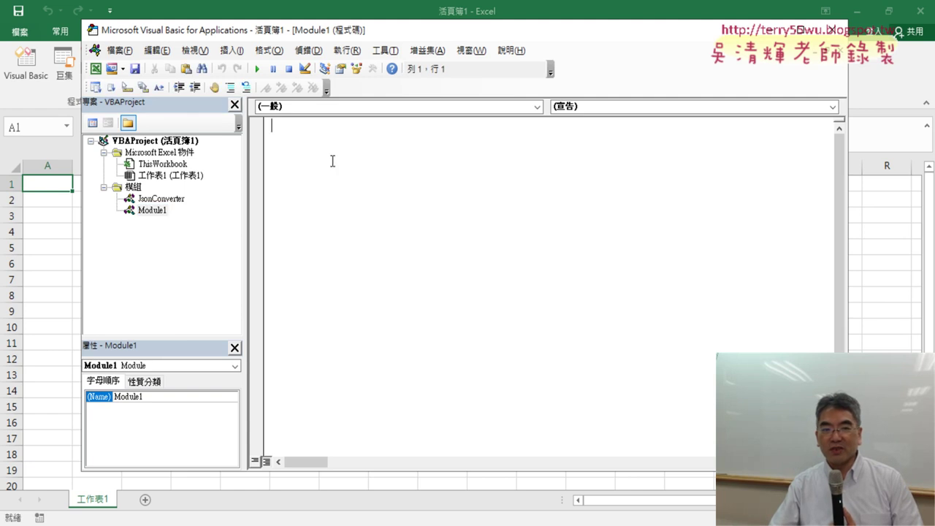
left_click(175, 199)
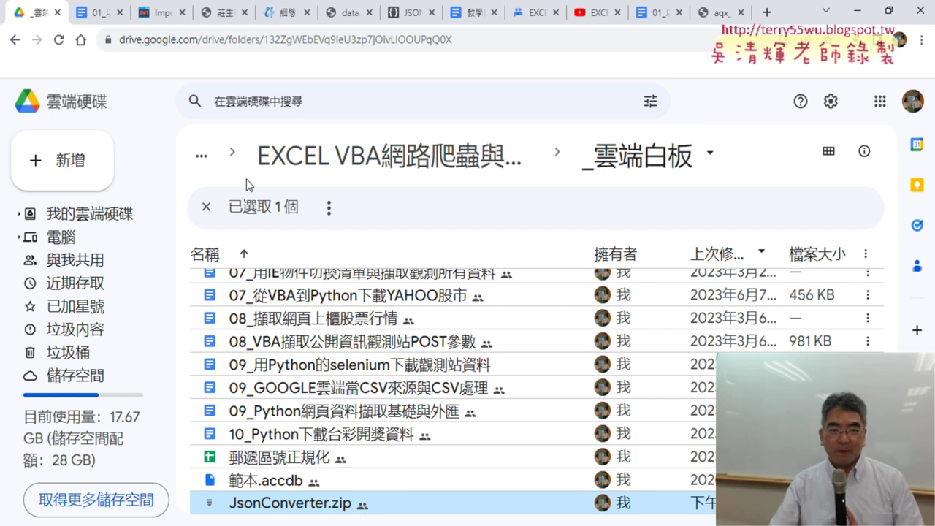
Check the codingislove page, then read the Google Doc's step 2.引用MS Scripting Runtime before returning to Excel
left_click(164, 14)
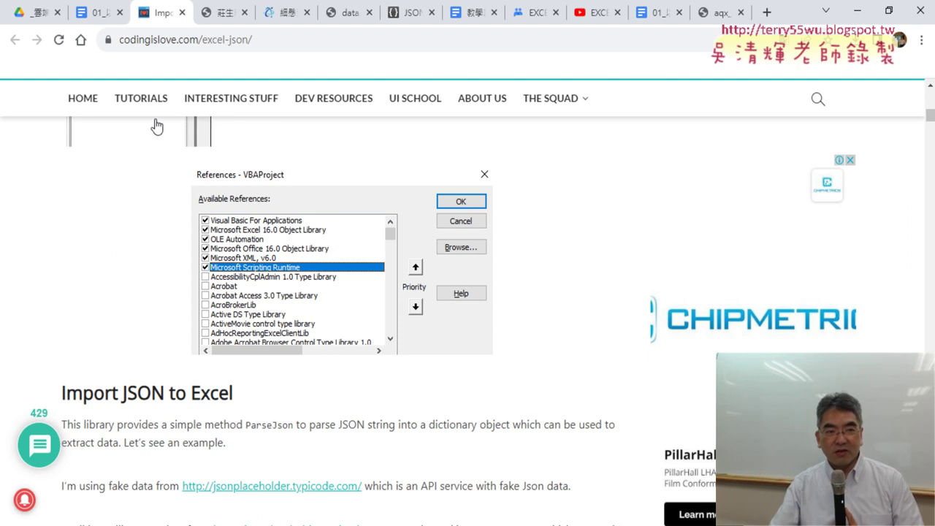
left_click(103, 15)
scroll(546, 243, "down", 2)
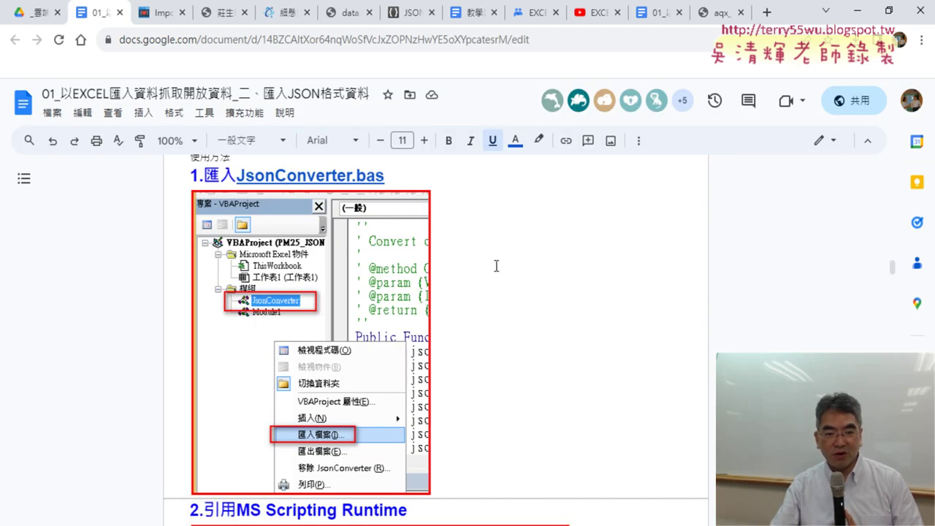
scroll(497, 265, "down", 2)
scroll(691, 262, "down", 4)
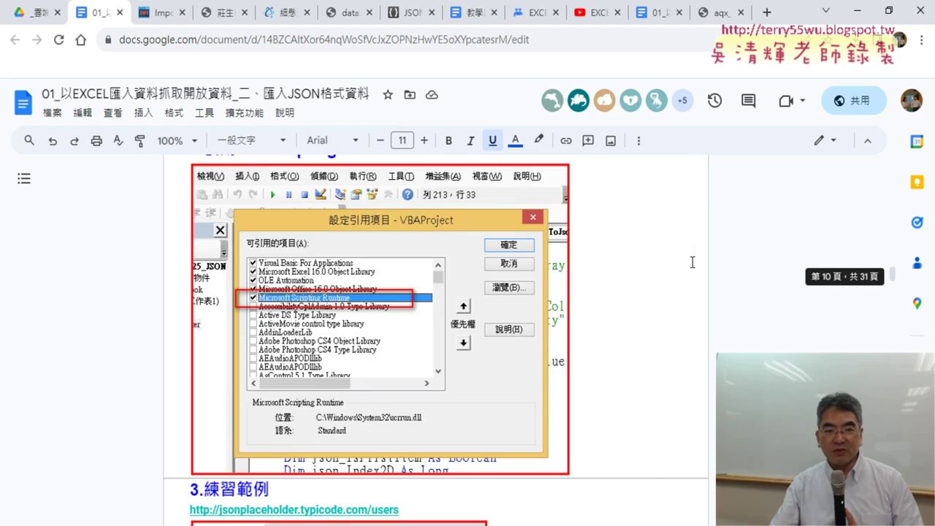
scroll(691, 262, "up", 2)
left_click_drag(239, 219, 410, 222)
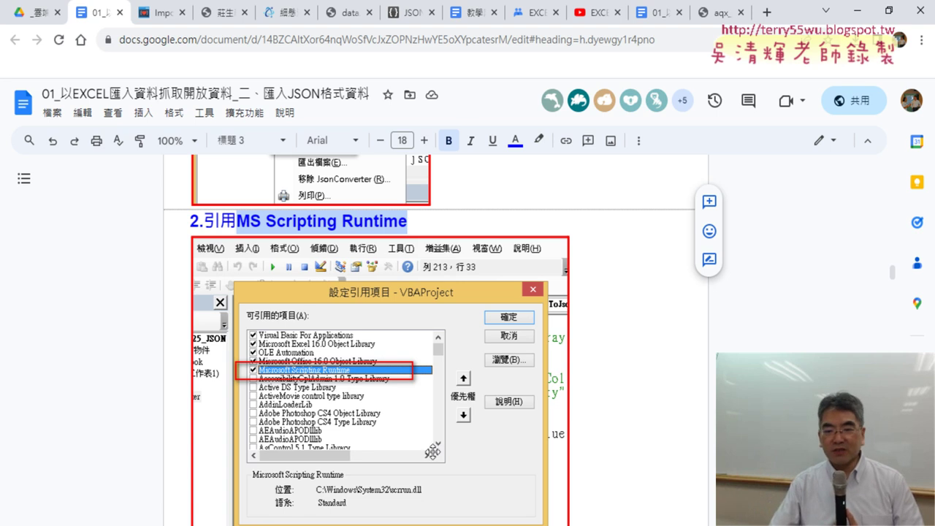
key("alt+Tab")
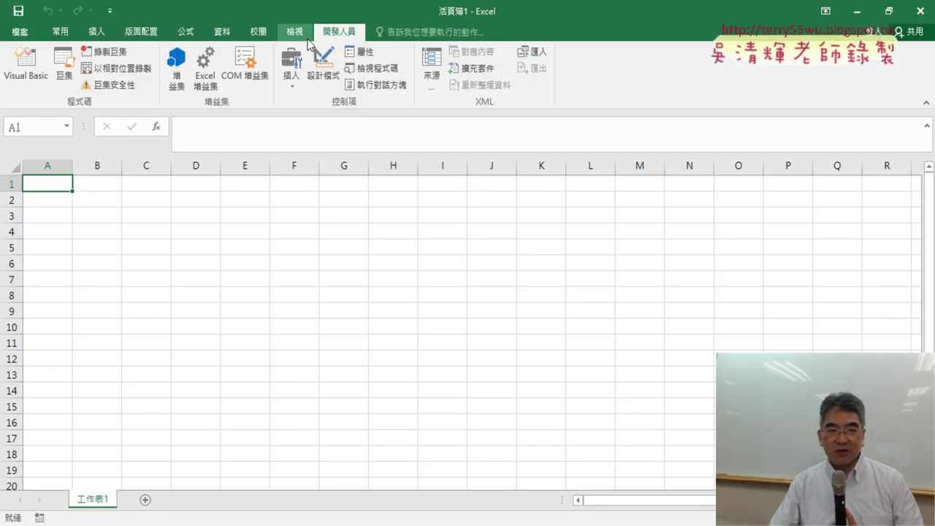
Open the VBA project's References dialog and scroll through the available libraries
left_click(29, 70)
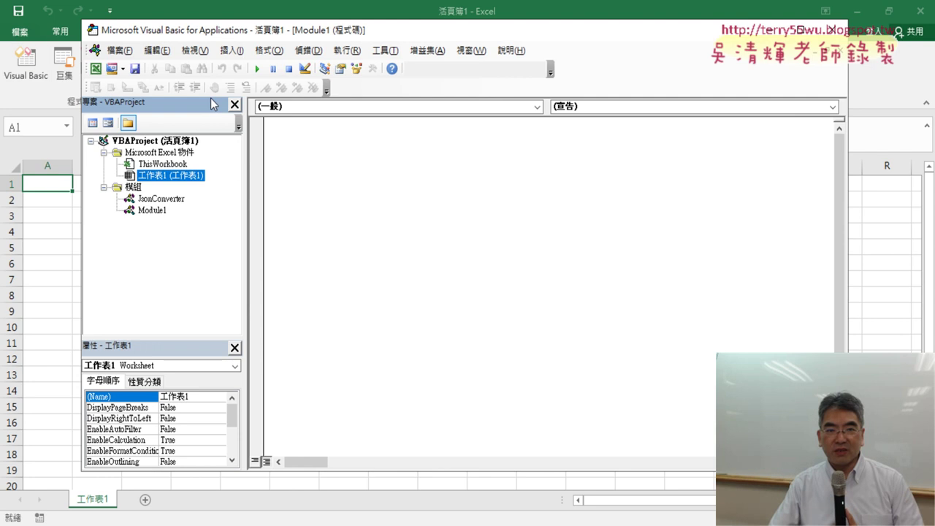
left_click(386, 53)
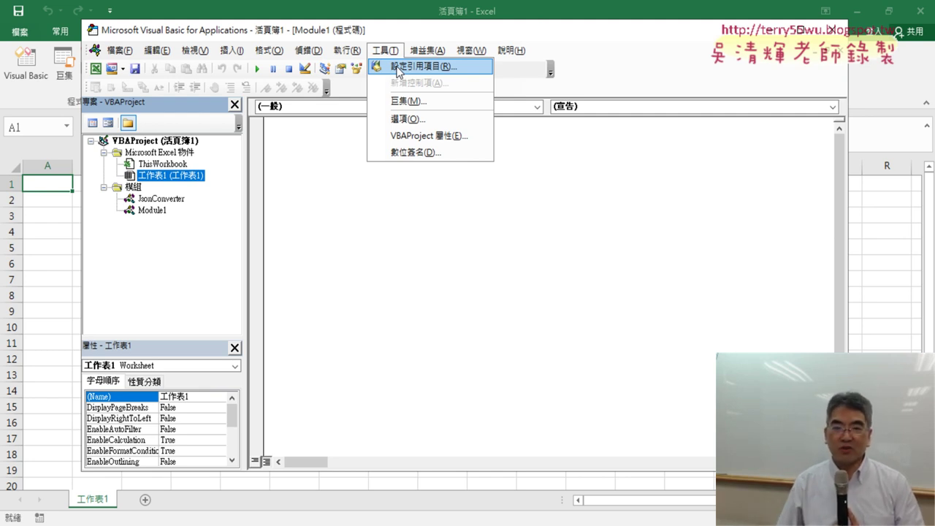
left_click(398, 68)
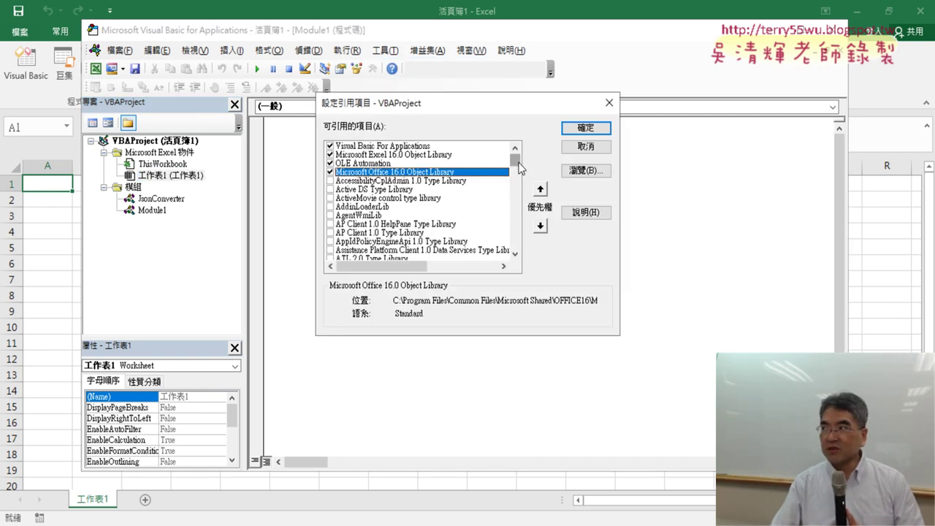
left_click_drag(520, 168, 549, 184)
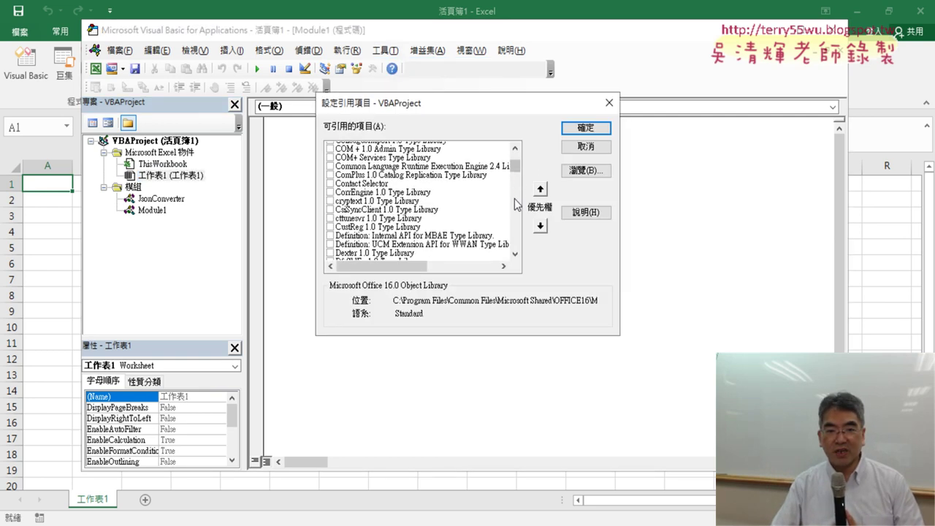
scroll(515, 219, "down", 10)
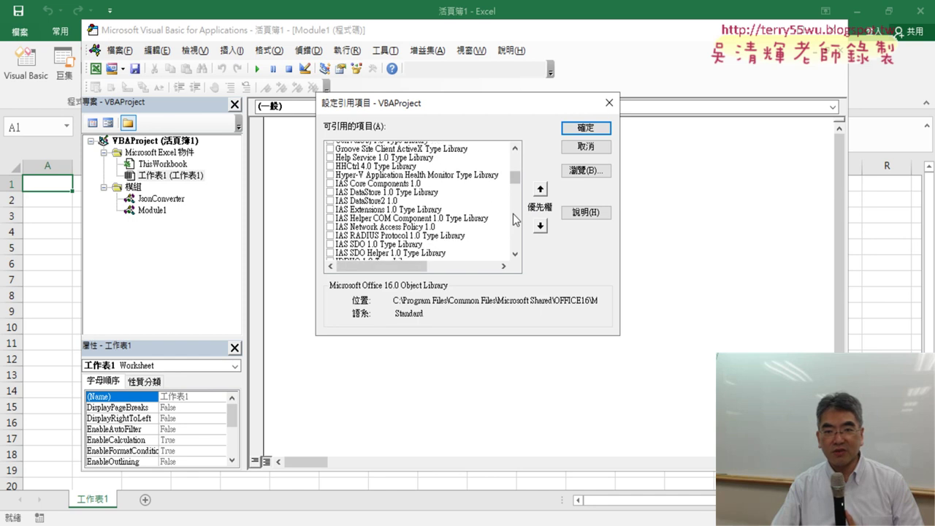
scroll(516, 219, "down", 10)
scroll(516, 219, "down", 10)
scroll(515, 219, "down", 1)
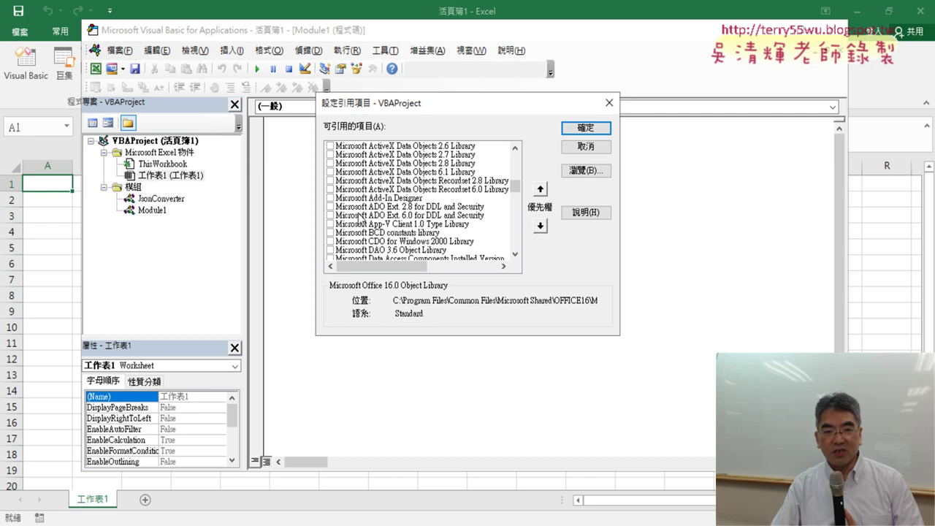
Tick Microsoft Scripting Runtime (scrrun.dll) as a reference and confirm
scroll(518, 232, "down", 5)
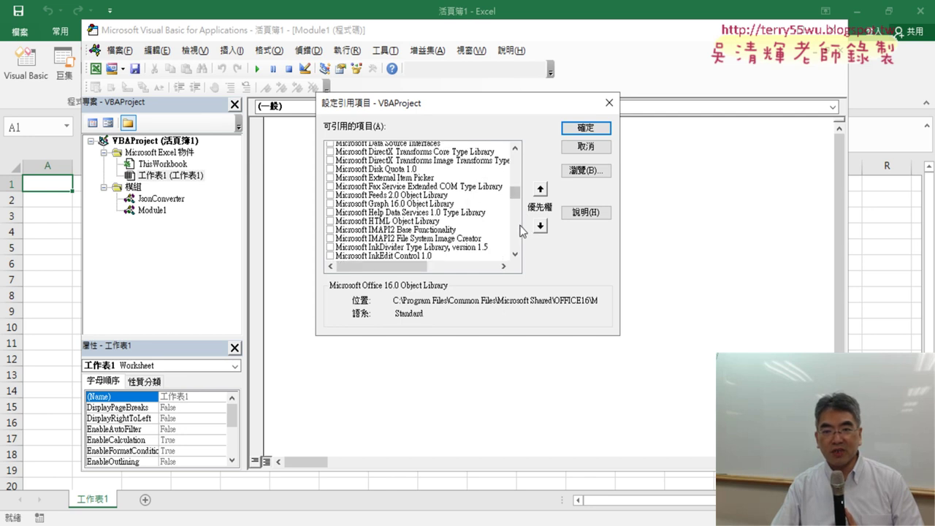
scroll(519, 232, "down", 5)
scroll(521, 231, "down", 5)
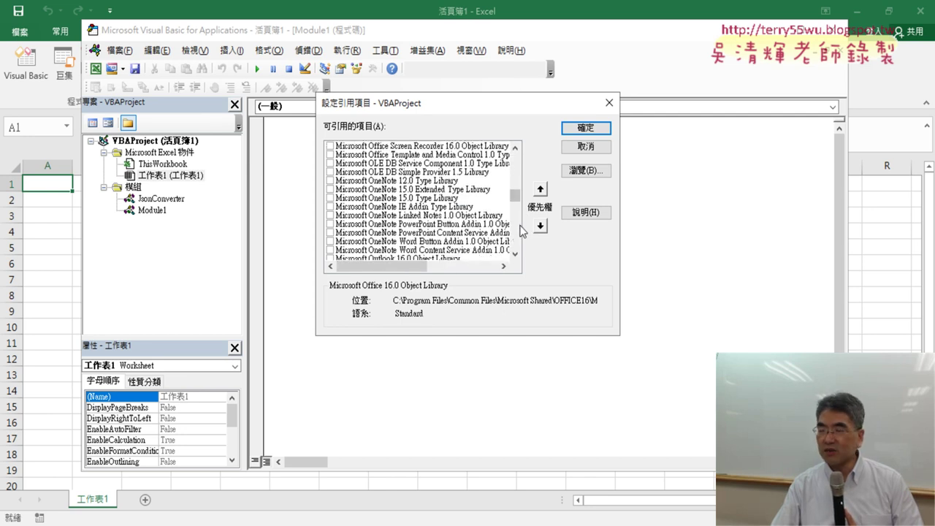
scroll(521, 231, "down", 2)
scroll(520, 231, "down", 2)
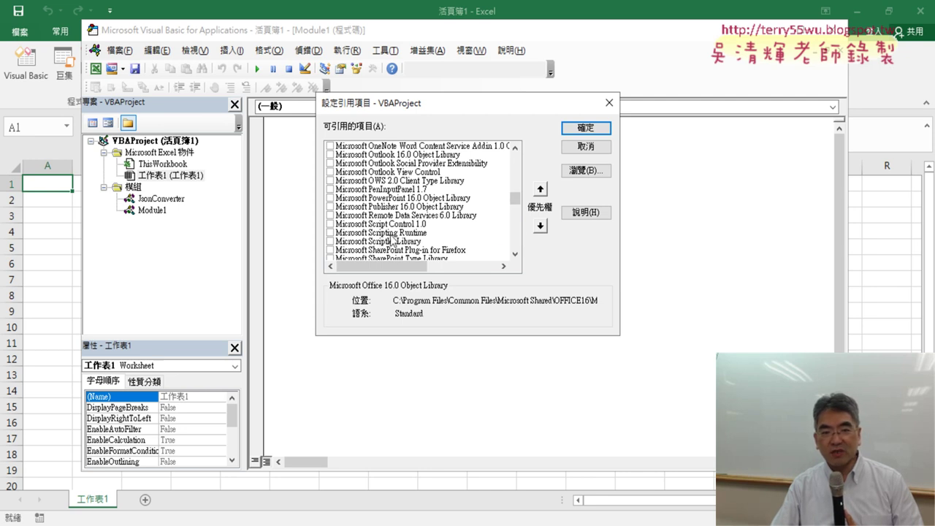
left_click(413, 233)
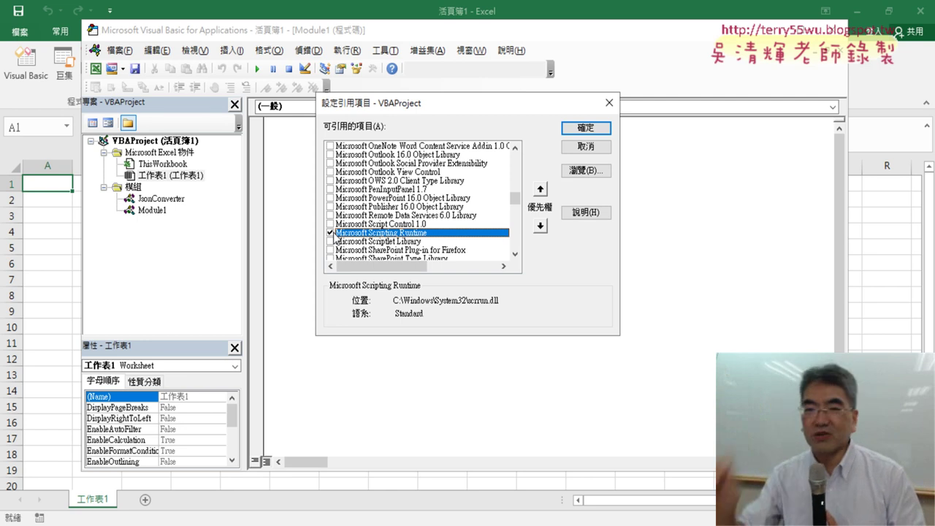
left_click(592, 130)
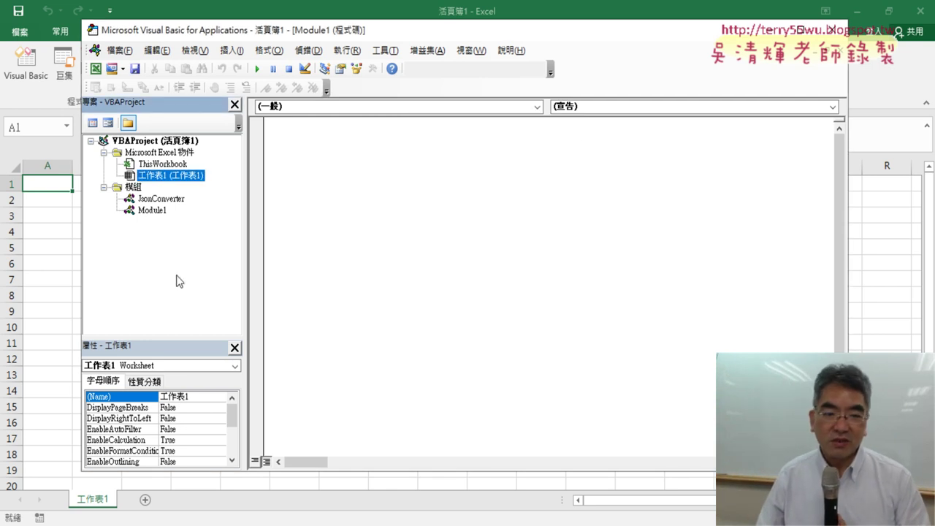
Open jsonplaceholder.typicode.com/users from the doc's practice link in a new tab and select the first user record
key("alt+Tab")
scroll(466, 282, "down", 3)
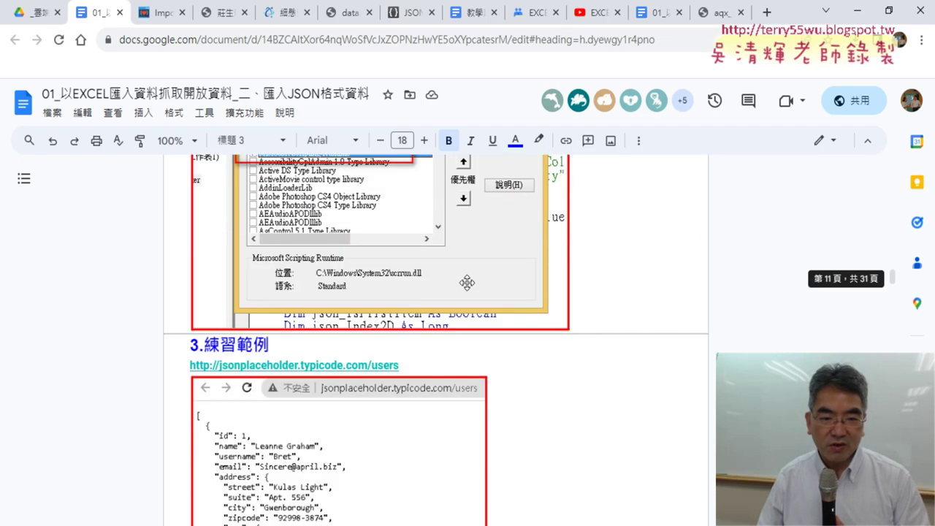
scroll(467, 283, "down", 2)
scroll(519, 282, "down", 1)
scroll(519, 282, "up", 1)
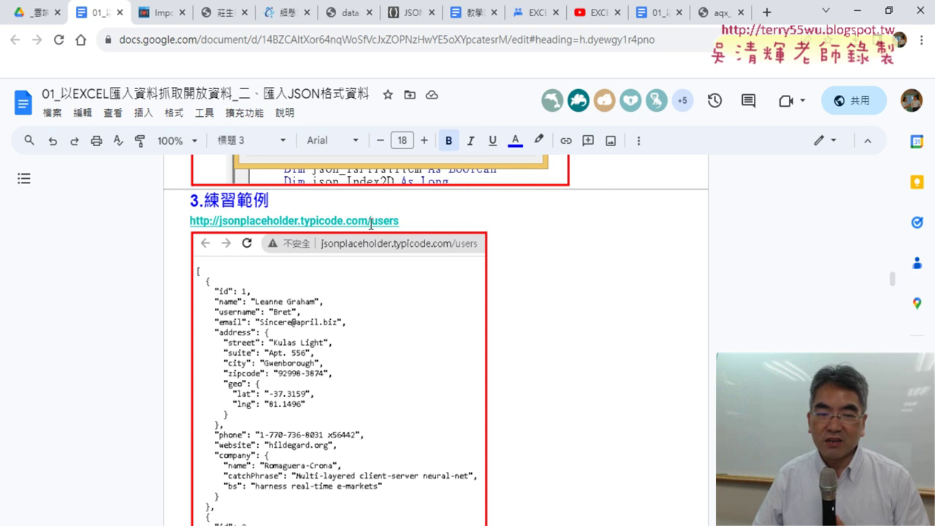
left_click(314, 223)
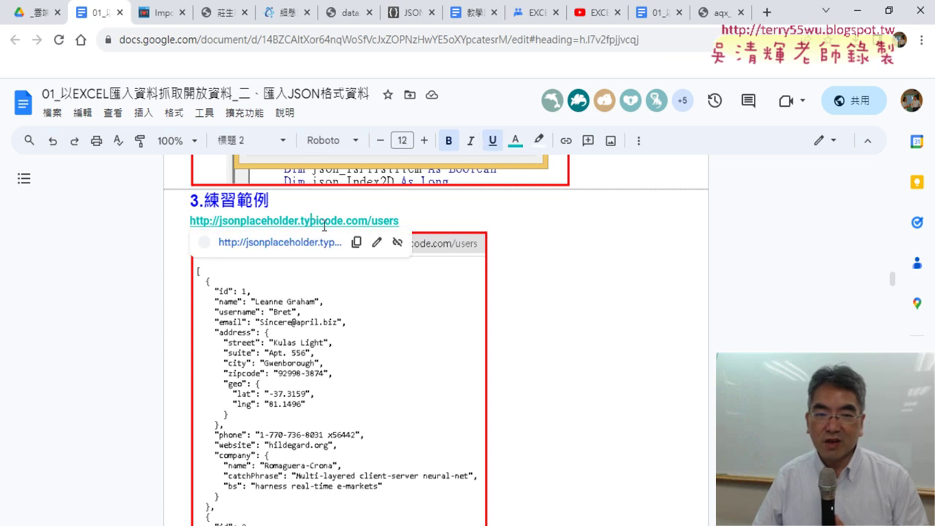
left_click(278, 243)
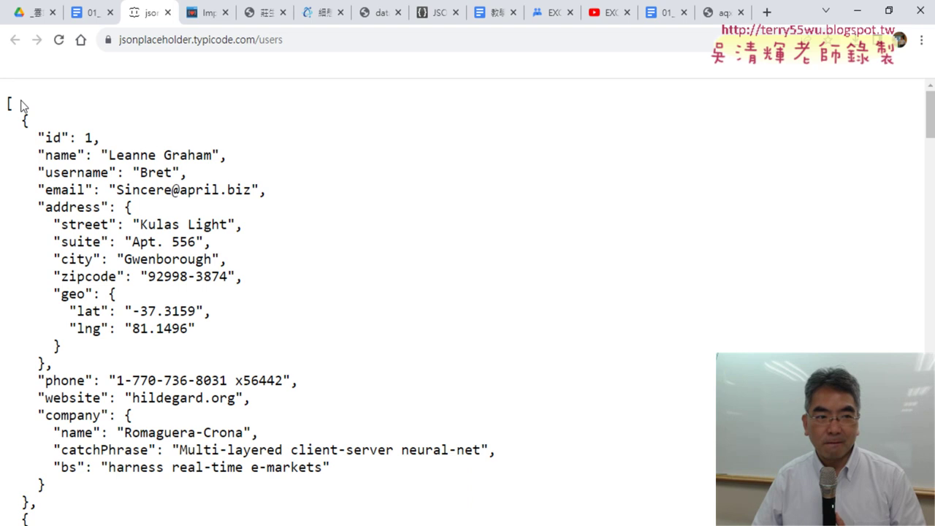
mouse_move(8, 103)
left_mouse_down()
mouse_move(95, 347)
mouse_move(45, 363)
left_mouse_up()
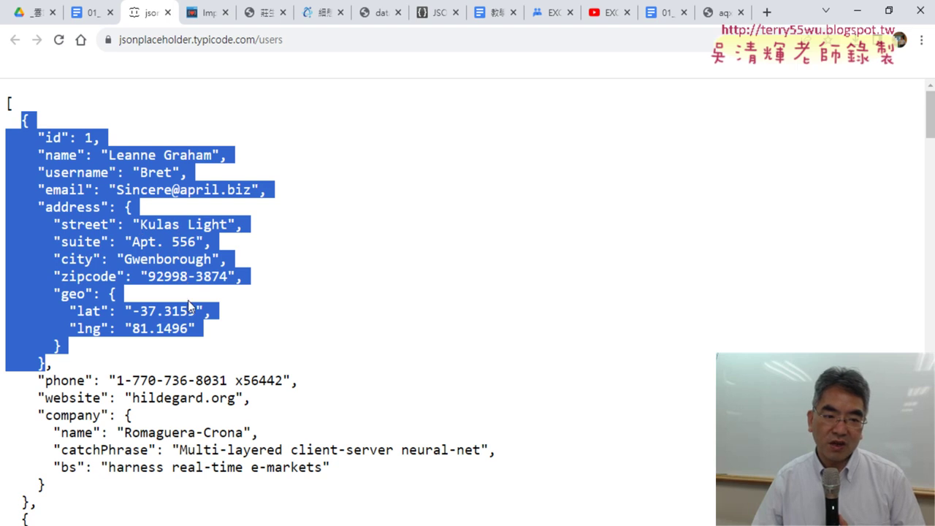
scroll(269, 283, "down", 5)
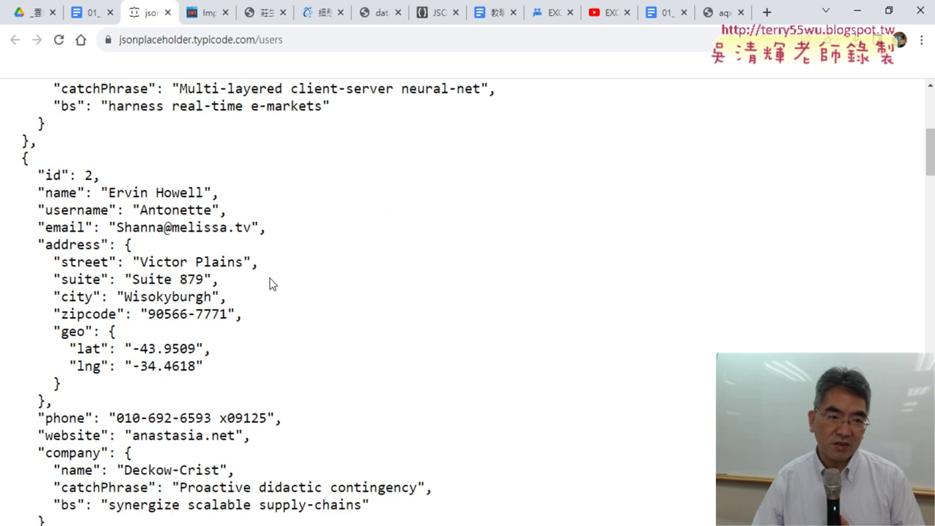
scroll(270, 279, "up", 2)
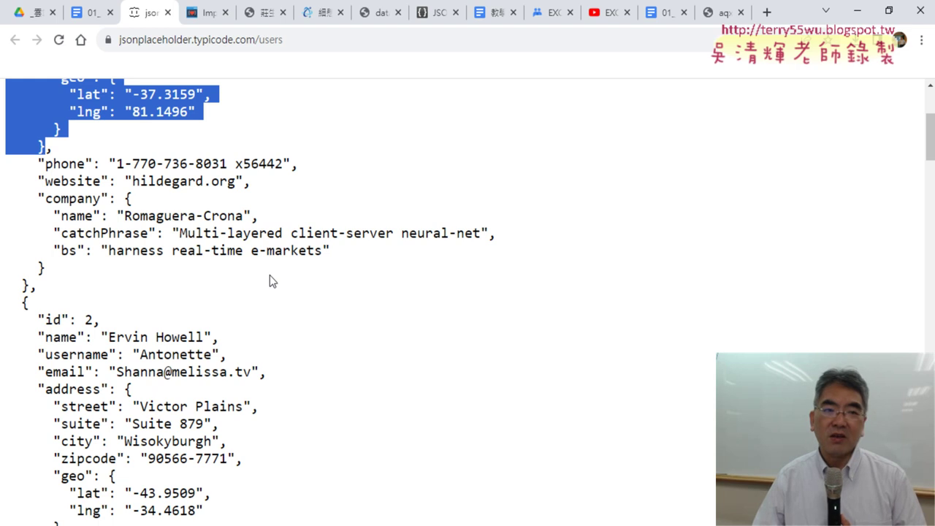
Return to the tutorial document and select the whole exceljson macro code
left_click(168, 15)
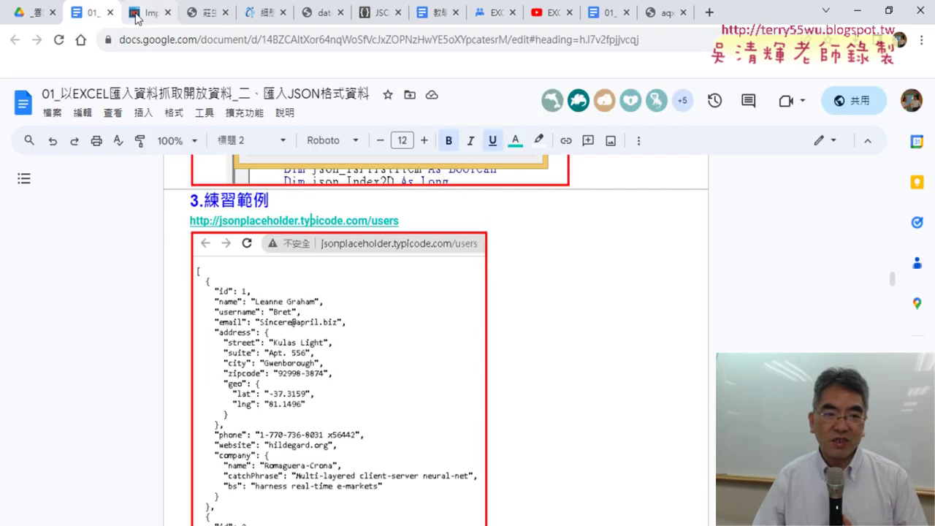
scroll(497, 258, "down", 5)
scroll(502, 258, "down", 3)
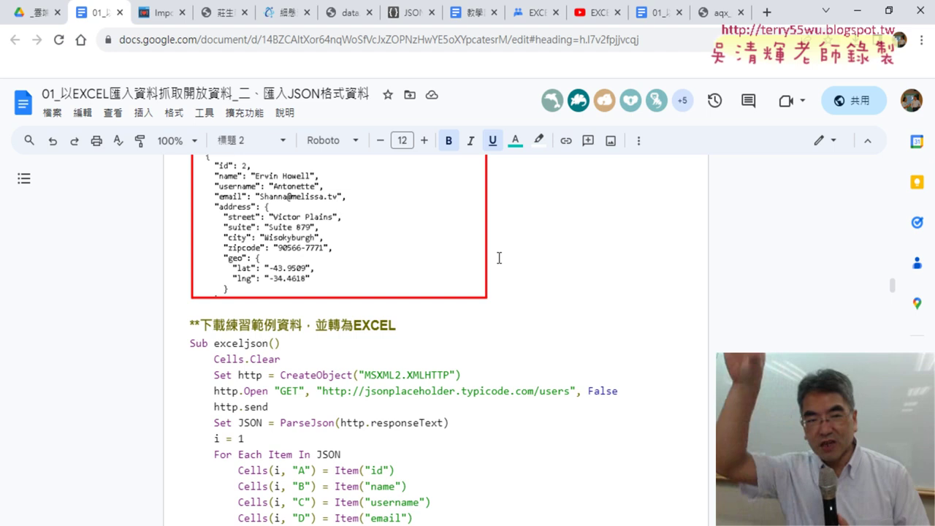
scroll(713, 297, "down", 2)
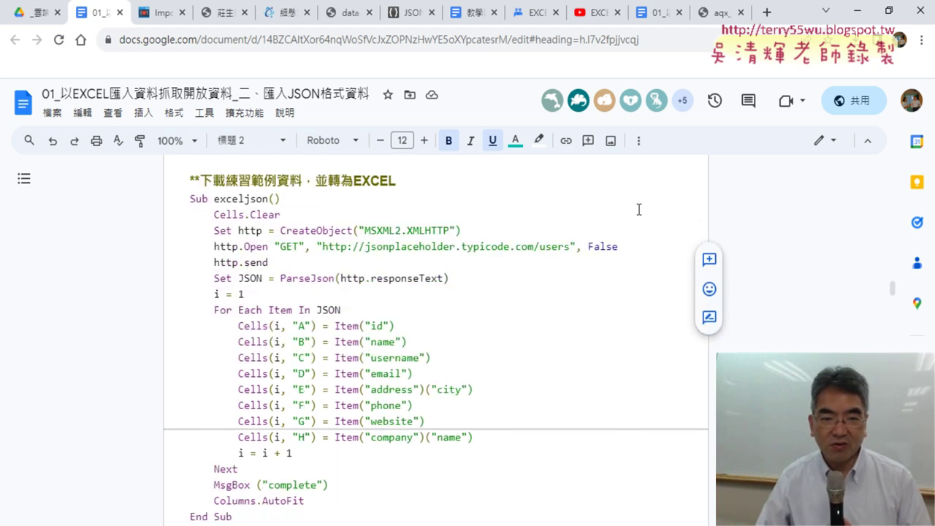
left_click(183, 200)
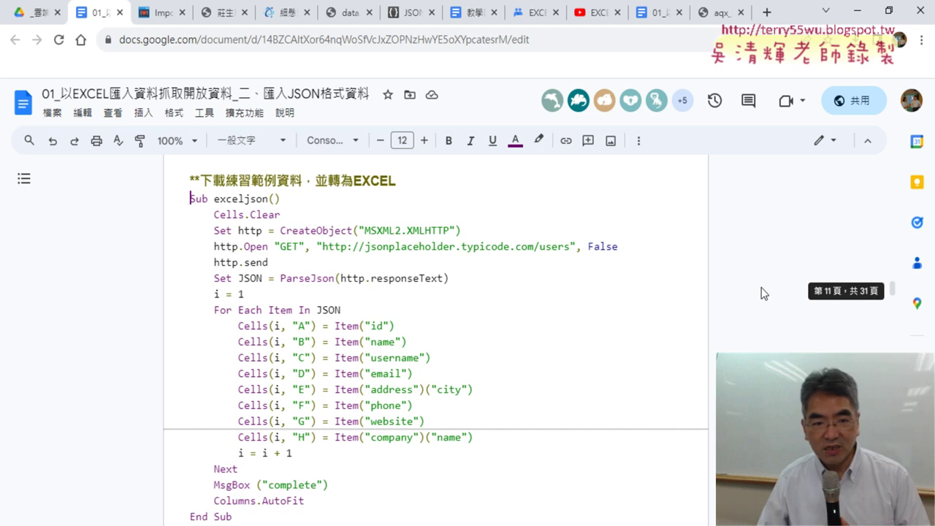
left_click_drag(188, 199, 260, 519)
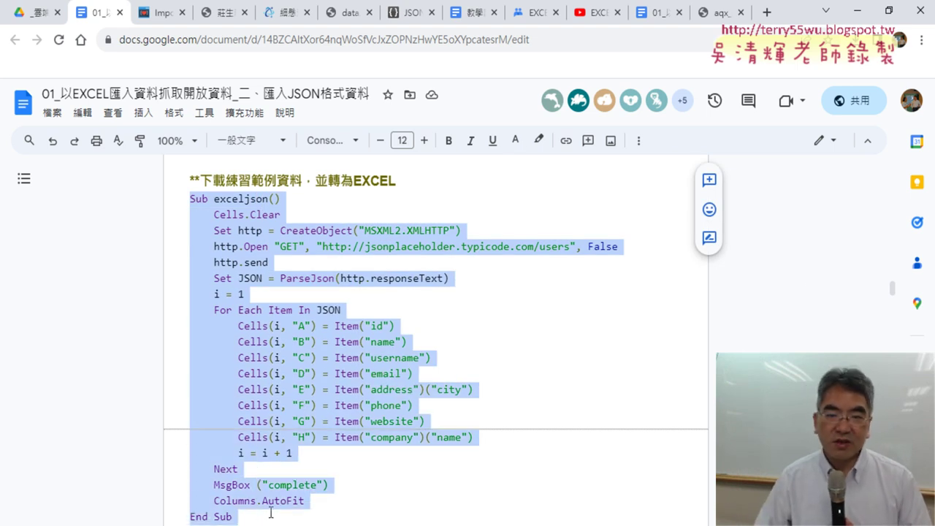
left_click(401, 266)
Highlight the jsonplaceholder users URL in the http.Open line in yellow
scroll(389, 279, "up", 3)
scroll(389, 279, "up", 4)
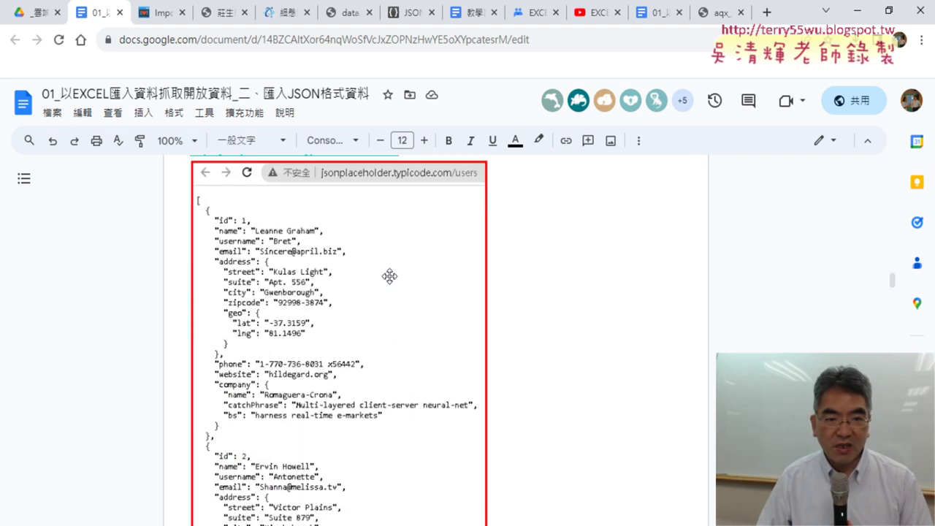
scroll(285, 282, "up", 2)
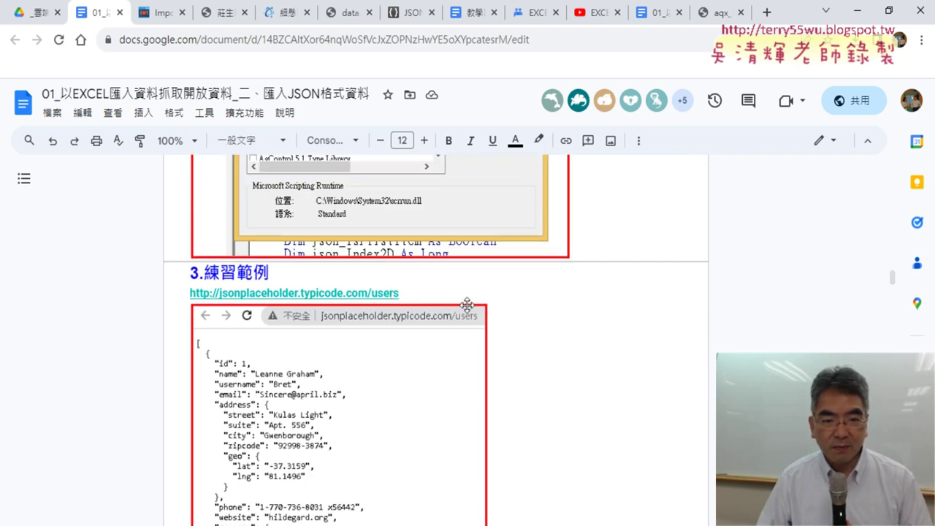
scroll(471, 306, "down", 3)
scroll(497, 320, "down", 4)
scroll(468, 299, "down", 1)
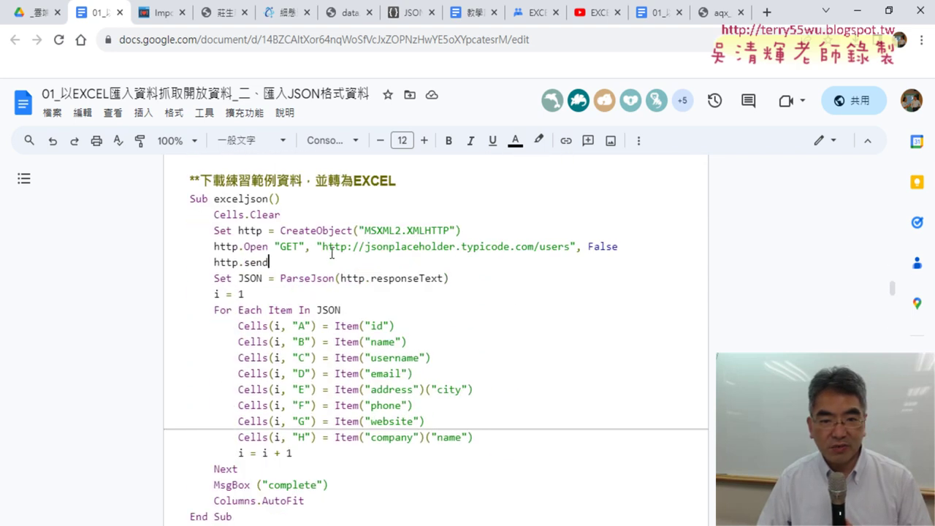
left_click_drag(323, 249, 566, 245)
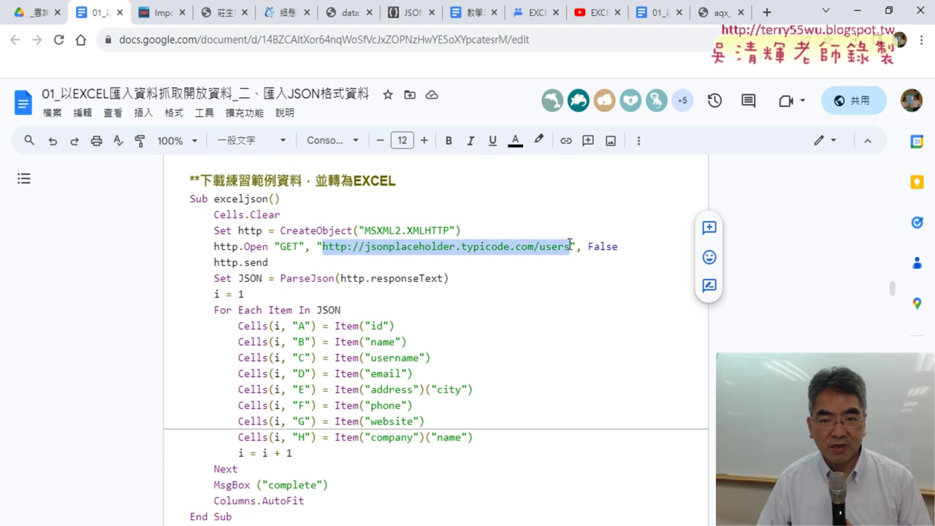
left_click(538, 140)
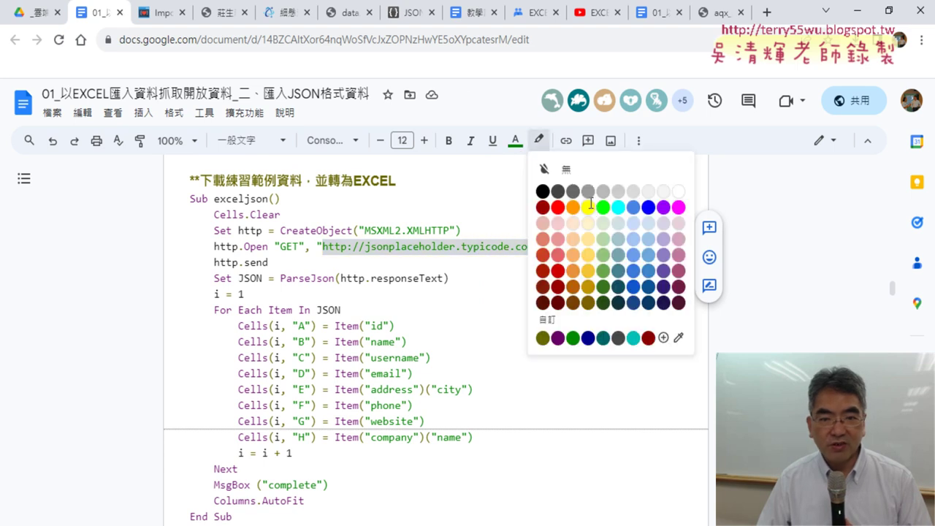
left_click(588, 207)
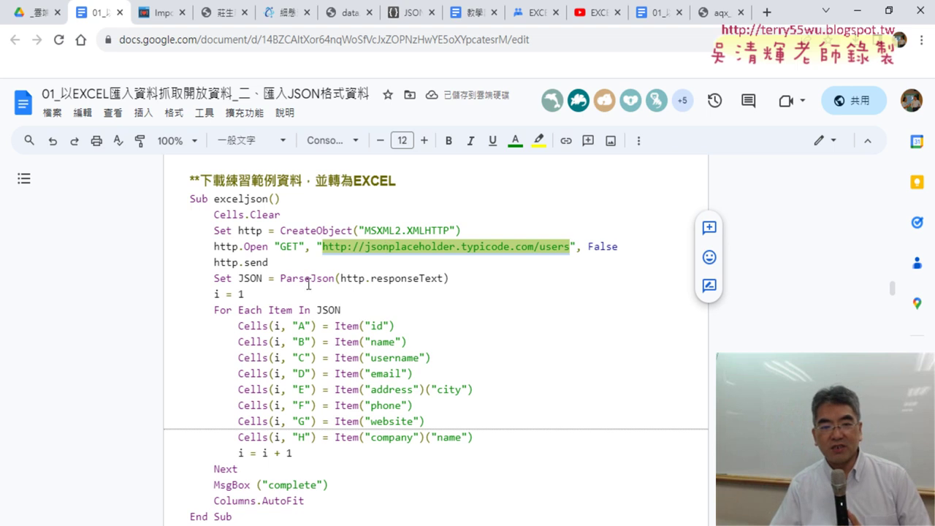
Select the word ParseJson and the field name id in the macro code
left_click_drag(281, 282, 330, 276)
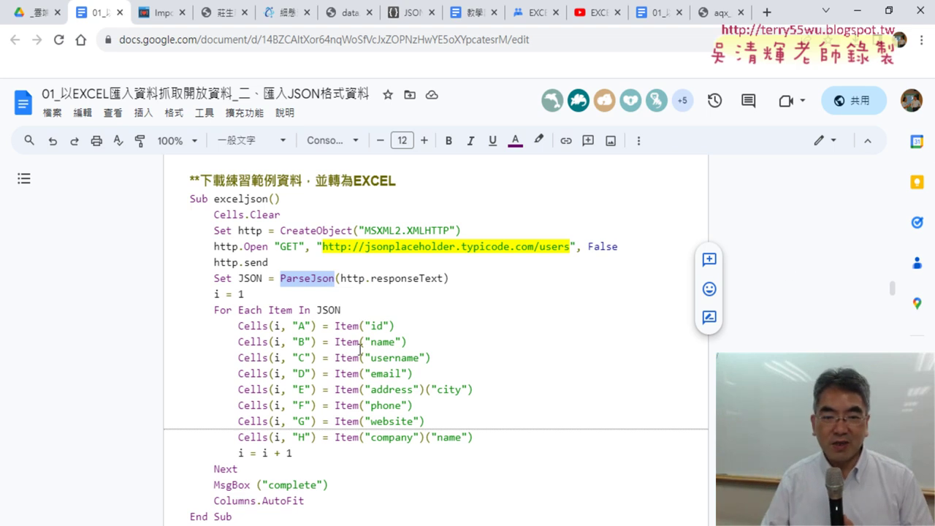
double_click(375, 325)
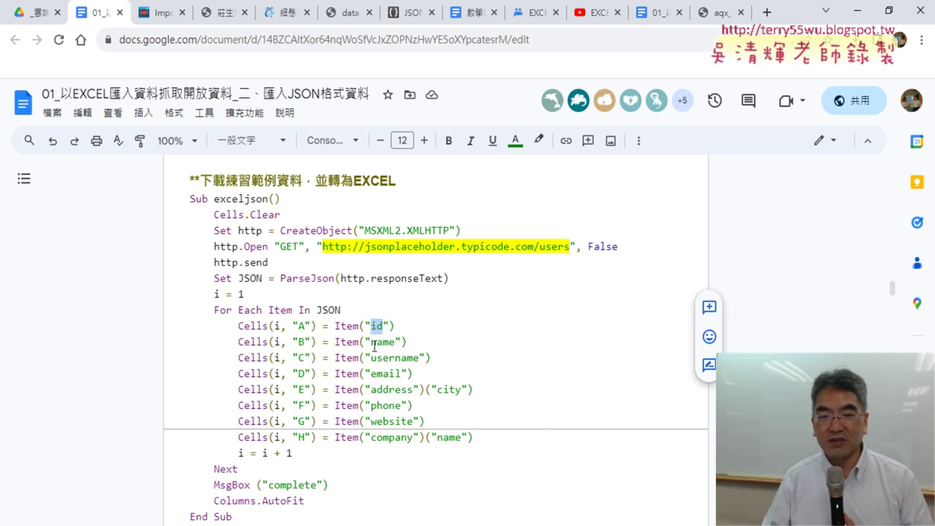
scroll(375, 348, "up", 3)
Open the jsonplaceholder.typicode.com/users link, select its "name" key, then return to the tutorial
scroll(374, 344, "up", 1)
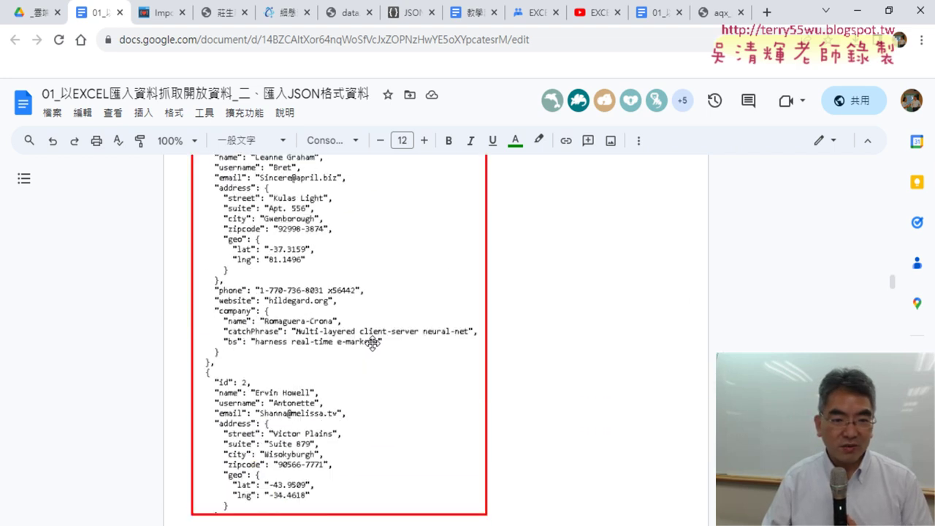
scroll(372, 343, "down", 2)
scroll(372, 343, "up", 3)
scroll(372, 343, "up", 2)
left_click(335, 292)
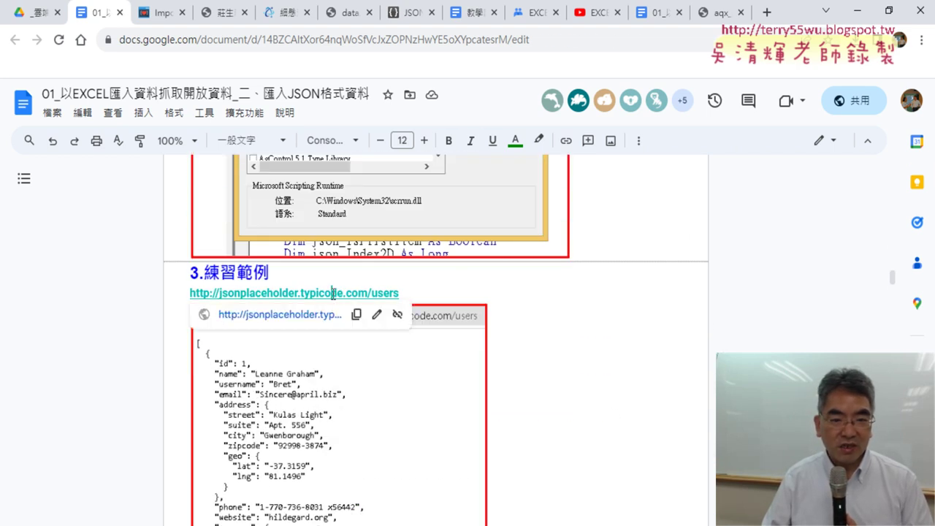
left_click(318, 315)
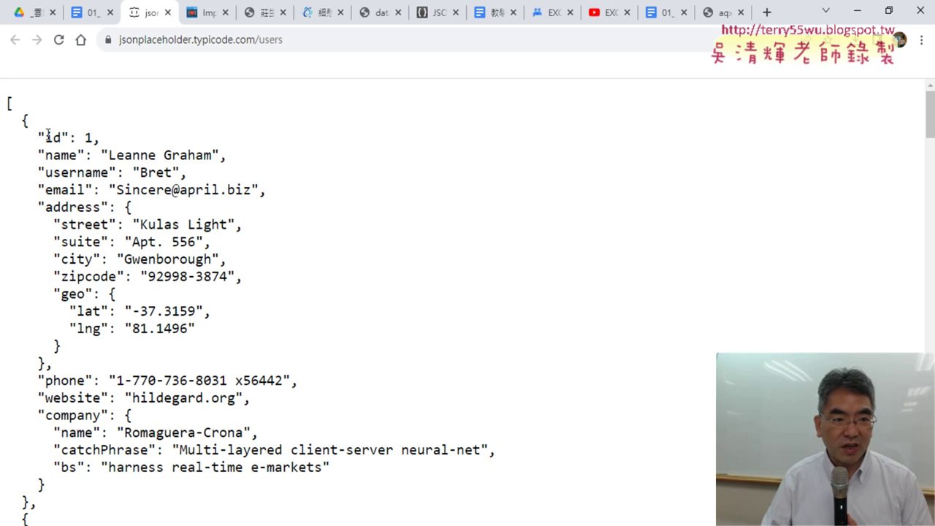
left_click_drag(49, 155, 68, 155)
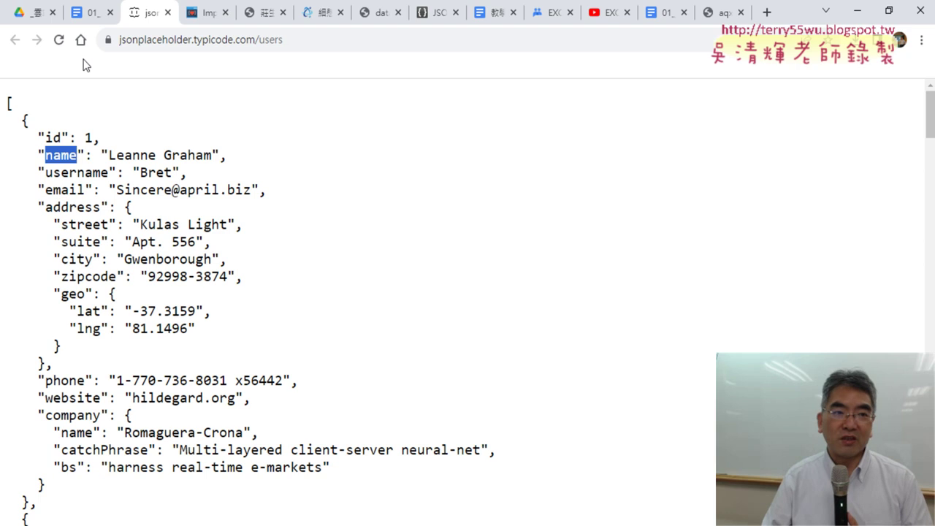
left_click(87, 12)
scroll(387, 260, "down", 5)
Copy the exceljson macro from Sub exceljson() to End Sub into the VBA editor's Module1
scroll(387, 259, "down", 3)
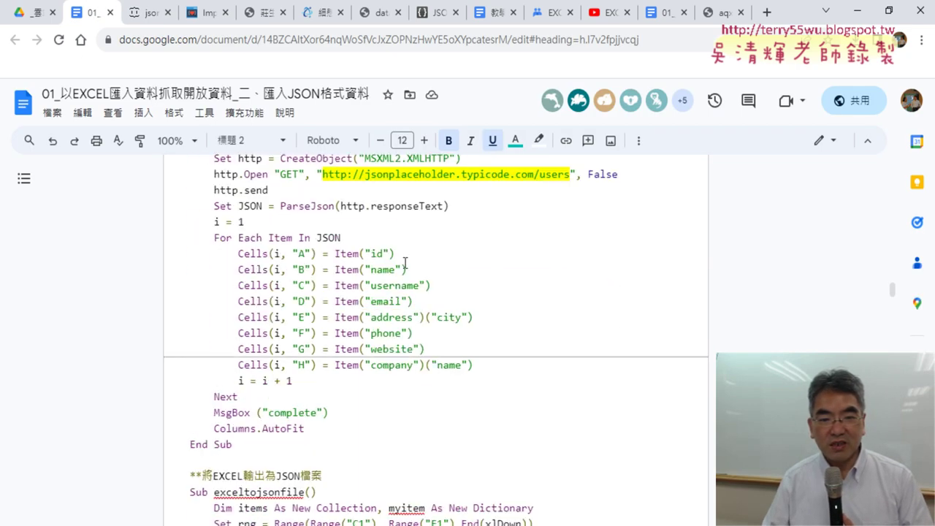
double_click(348, 254)
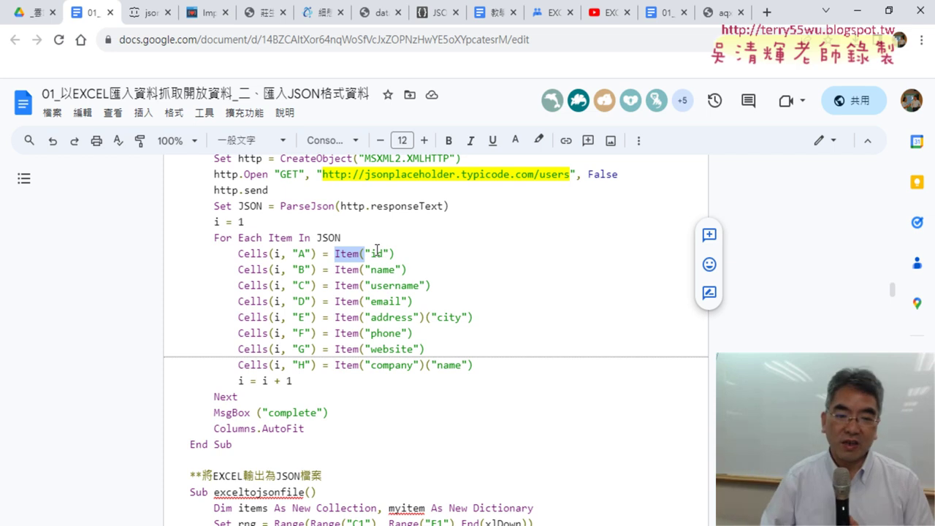
left_click(241, 442)
scroll(214, 326, "up", 1)
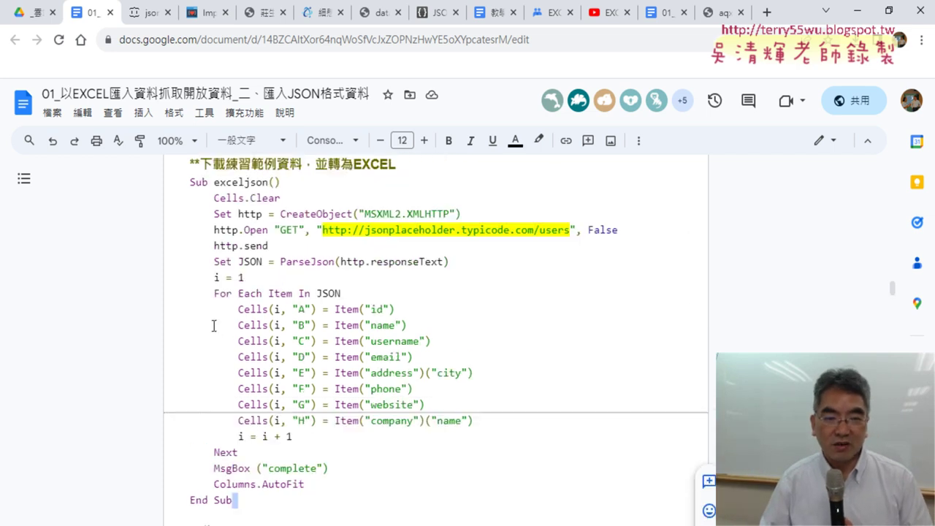
scroll(213, 325, "up", 1)
left_click(189, 270, "shift")
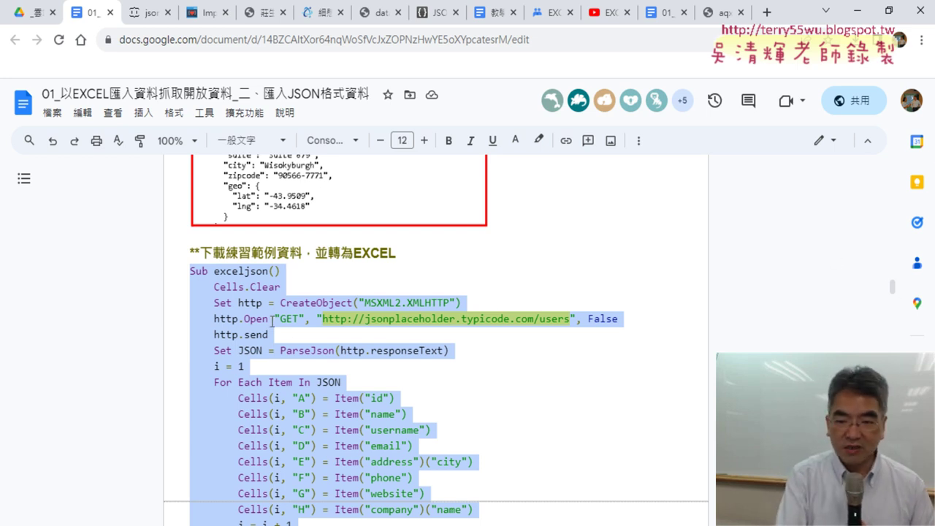
key("alt+Tab")
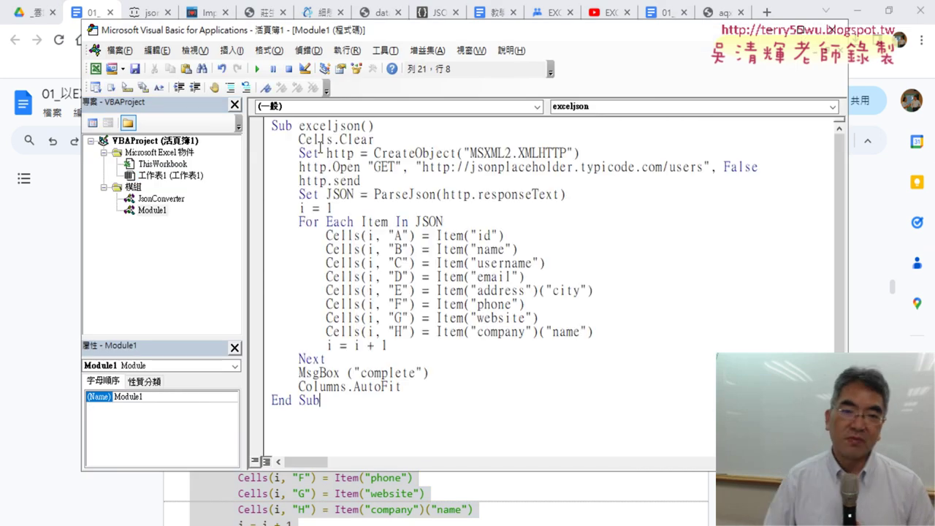
Uncover the sheet beside the VBA editor and step through exceljson with F8 into ParseJson
left_click(857, 13)
left_click_drag(500, 35, 697, 46)
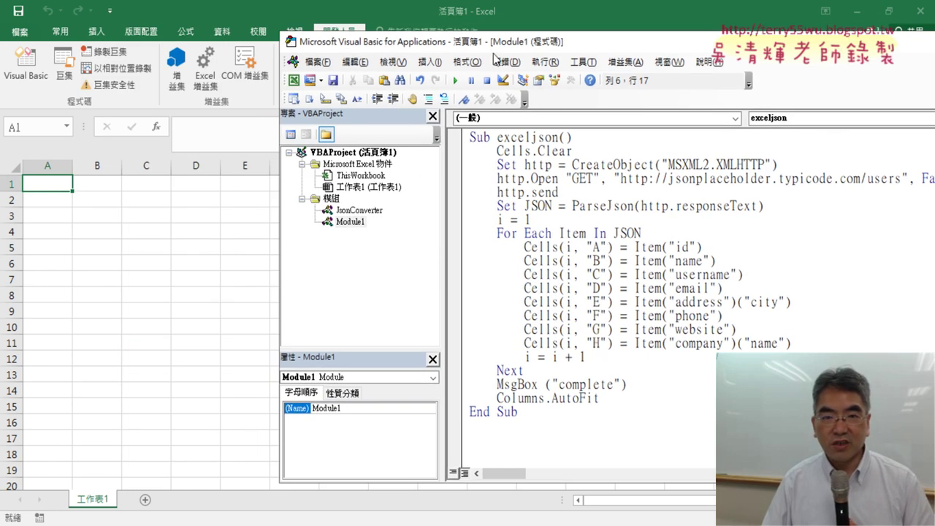
left_click_drag(493, 48, 637, 48)
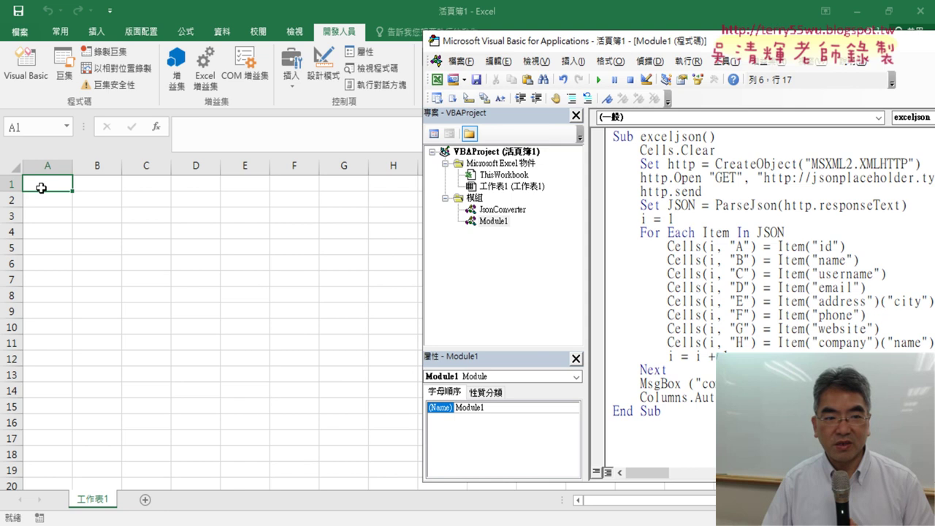
key("F8")
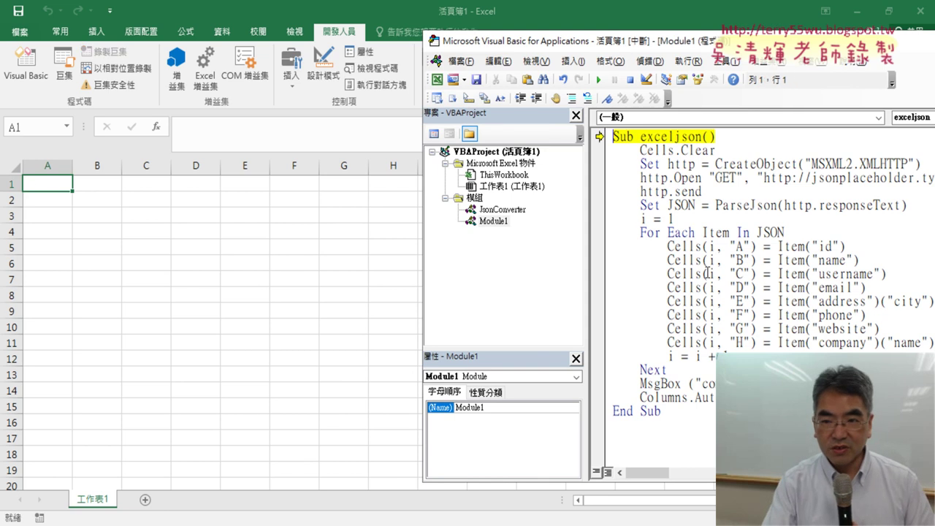
key("F8")
key("F8")
key("F8")
key("F8")
key("F8")
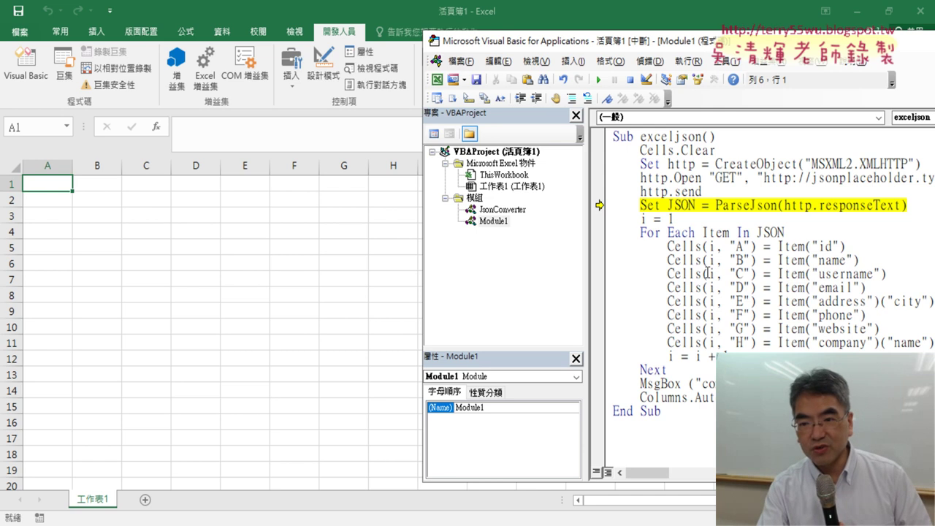
key("F8")
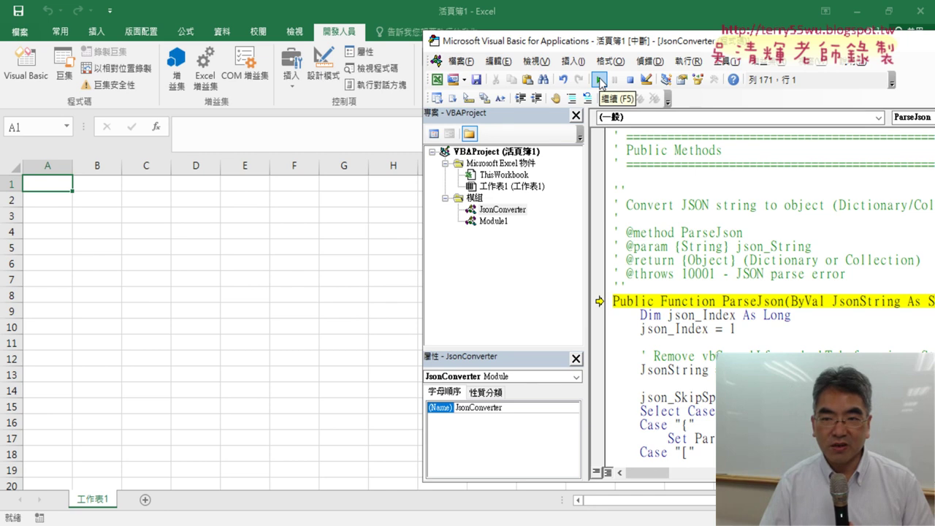
Run exceljson to completion, dismiss the 'complete' message, and select columns B–H of the 10 users
left_click(598, 81)
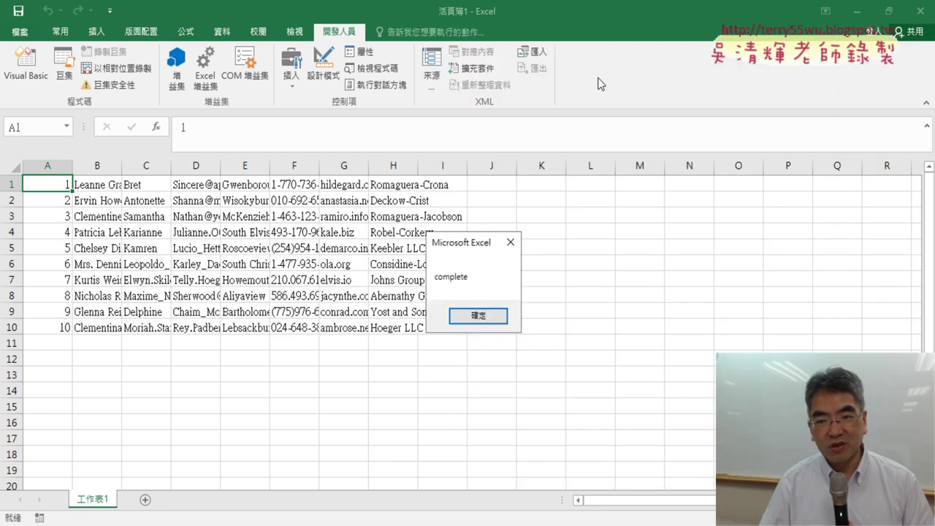
left_click(464, 310)
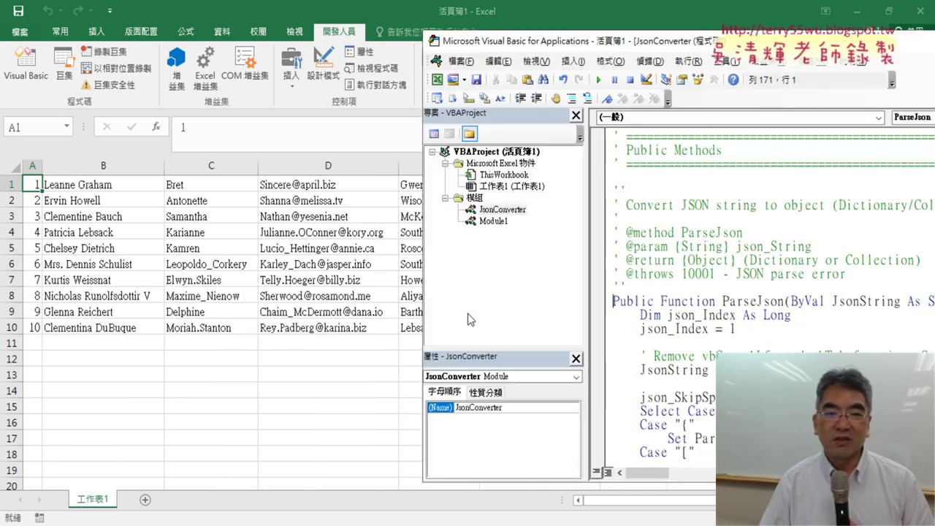
left_click(245, 234)
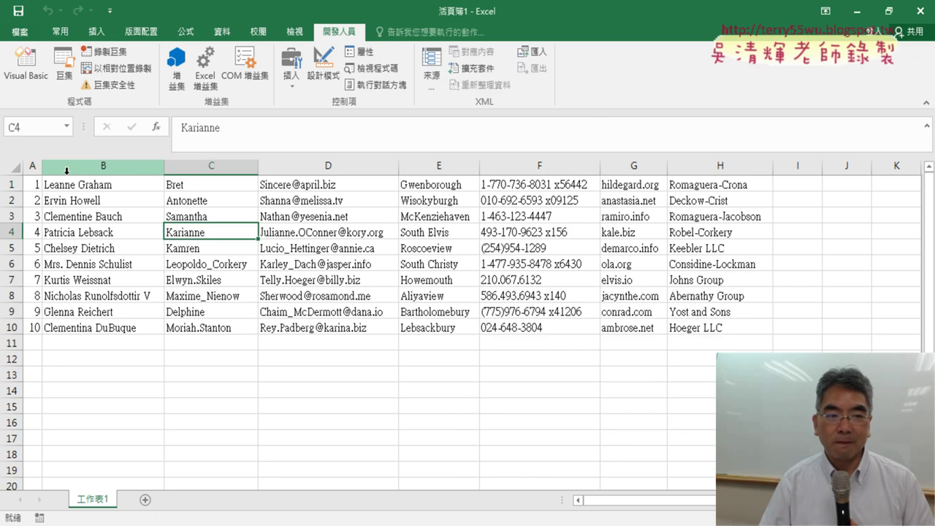
left_click_drag(66, 170, 720, 168)
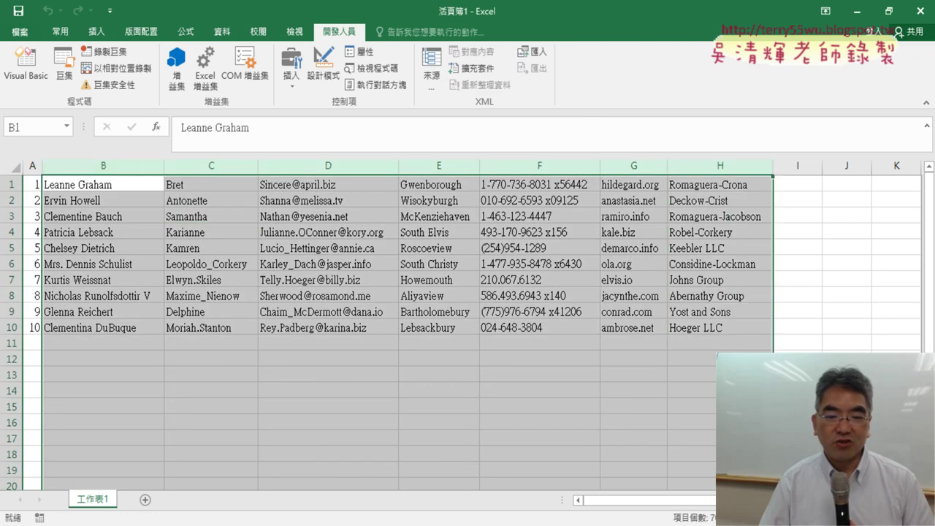
left_click(377, 484)
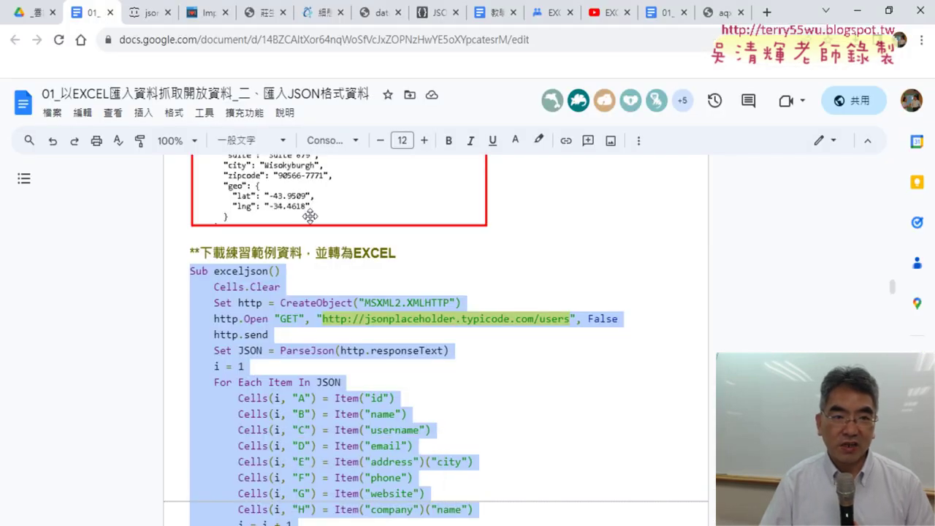
Scroll through the users JSON on the jsonplaceholder page
left_click(146, 13)
scroll(142, 162, "down", 4)
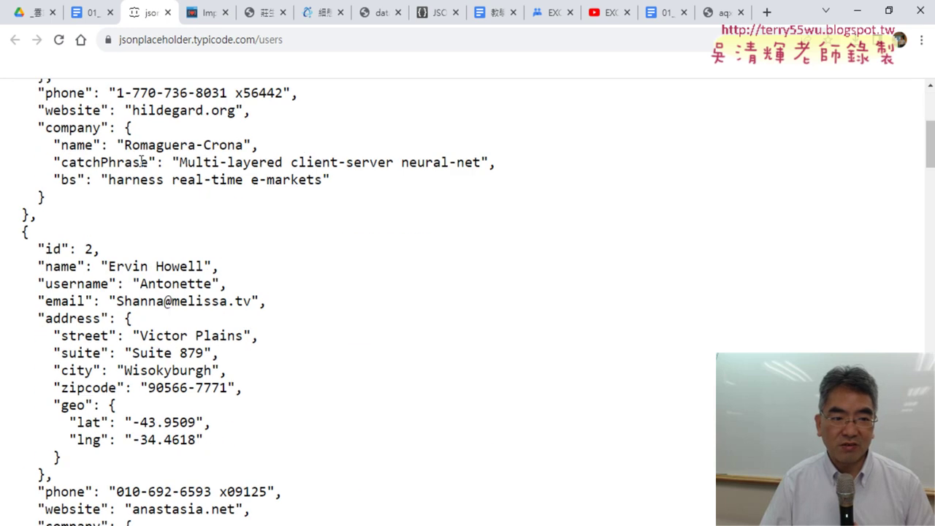
scroll(219, 116, "down", 4)
scroll(276, 84, "down", 1)
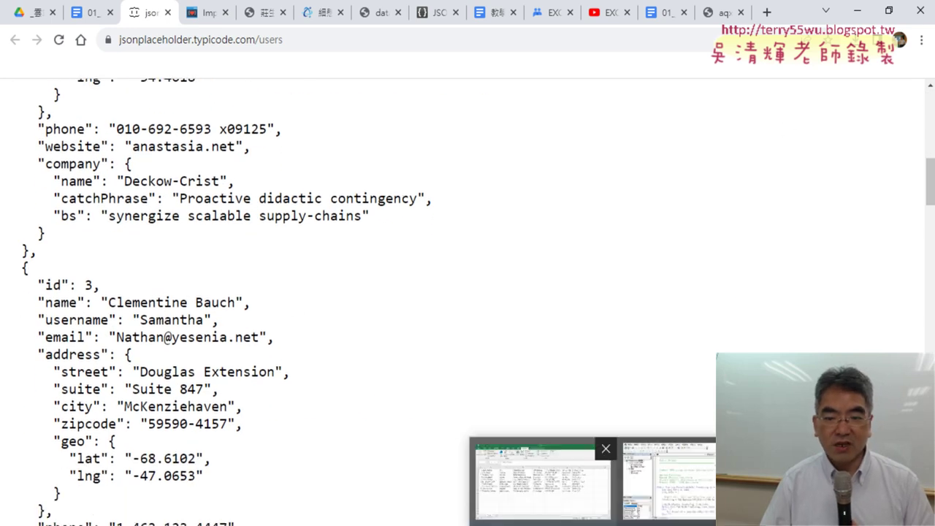
Place Excel beside the JSON, select B1:G10, and open the JsonConverter module's code
left_click(540, 482)
double_click(599, 9)
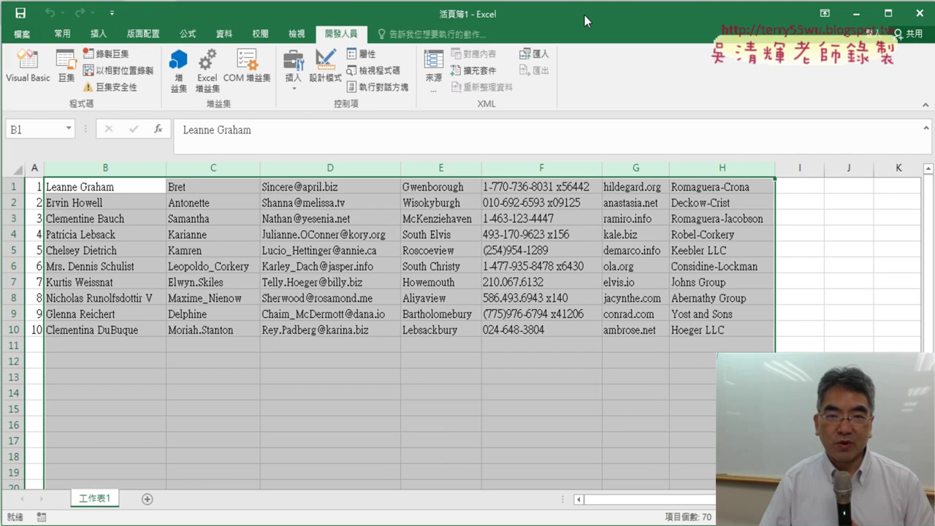
left_click_drag(269, 12, 556, 21)
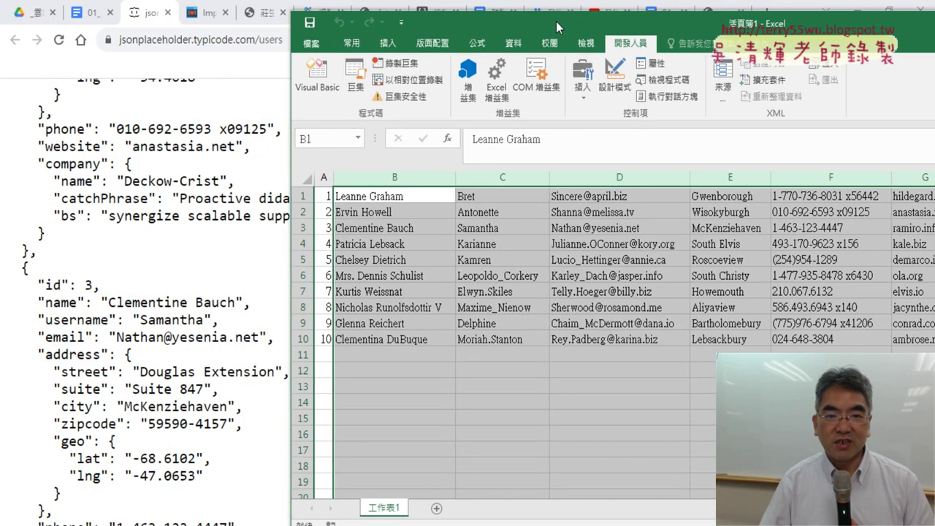
left_click(442, 248)
left_click_drag(373, 197, 907, 340)
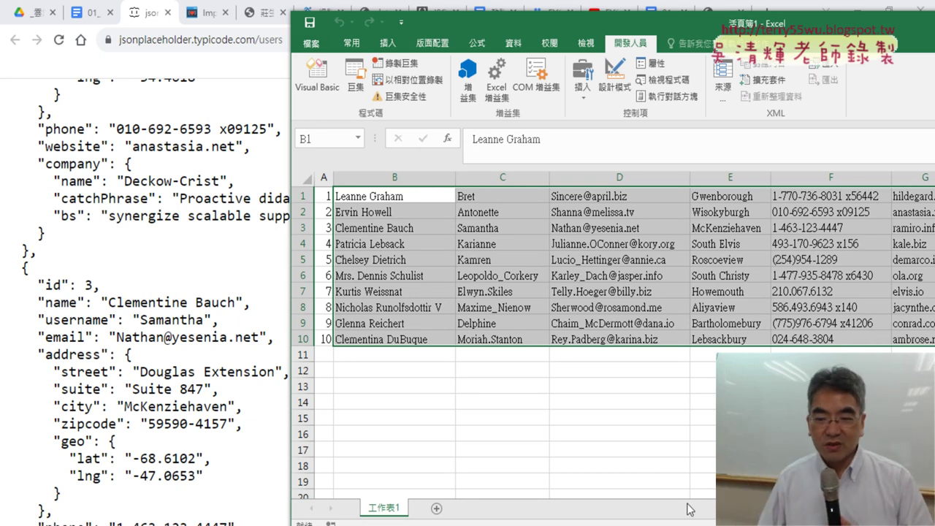
key("alt+F11")
left_click(507, 212)
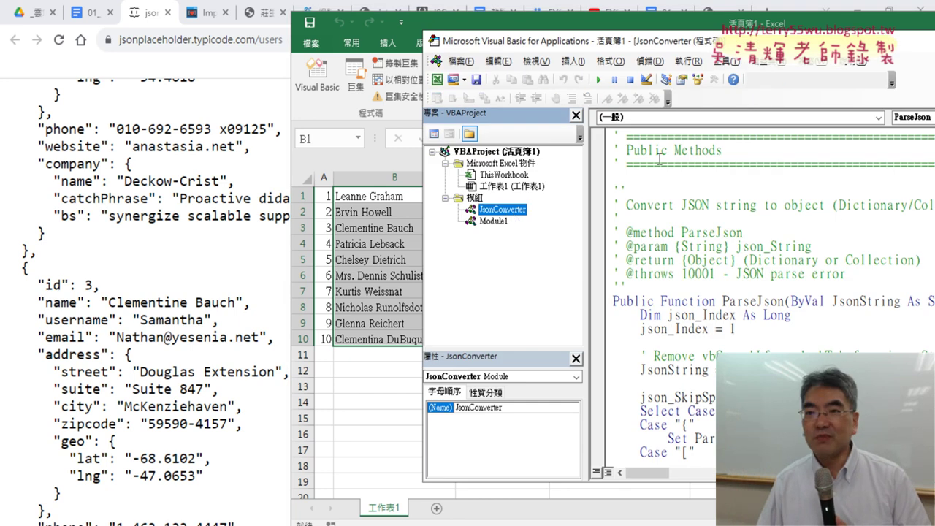
Look over the Tools > References list, cancel it, and open the Module1 code
left_click(719, 64)
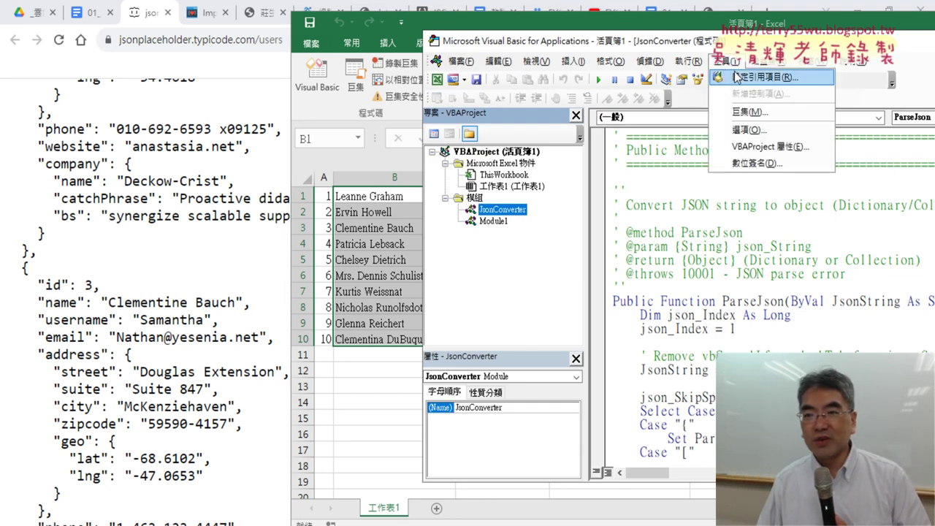
left_click(734, 74)
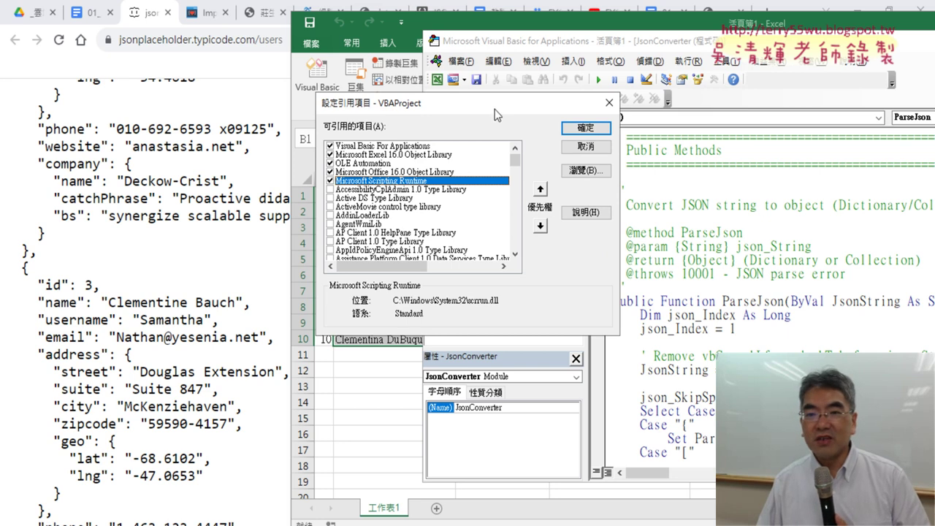
left_click_drag(495, 109, 778, 241)
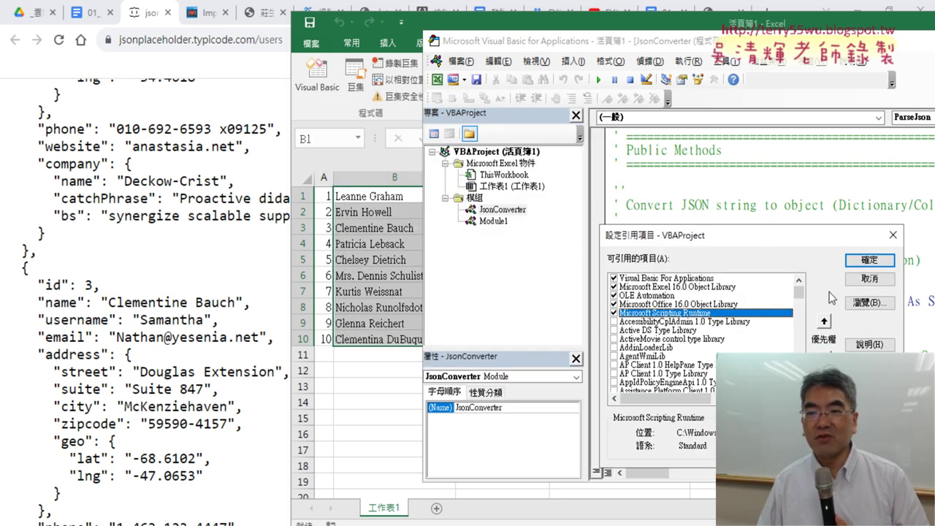
left_click(868, 279)
double_click(494, 220)
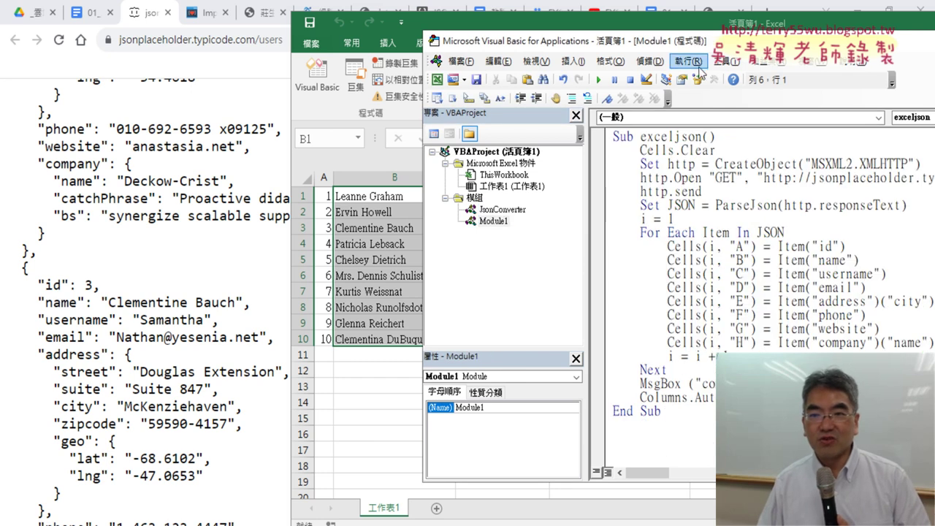
Reopen References and mark the modules, Microsoft Scripting Runtime and exceljson code in red
left_click(756, 63)
left_click(766, 75)
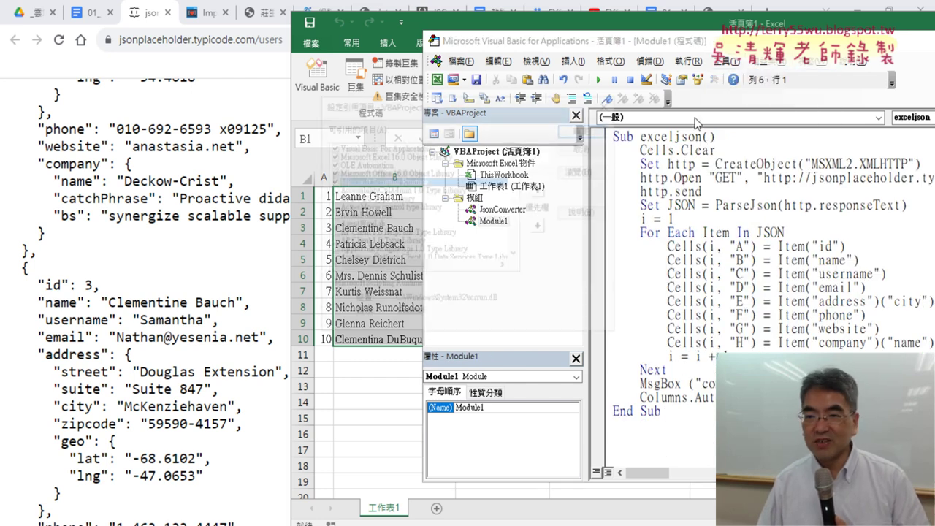
left_click_drag(520, 124, 498, 268)
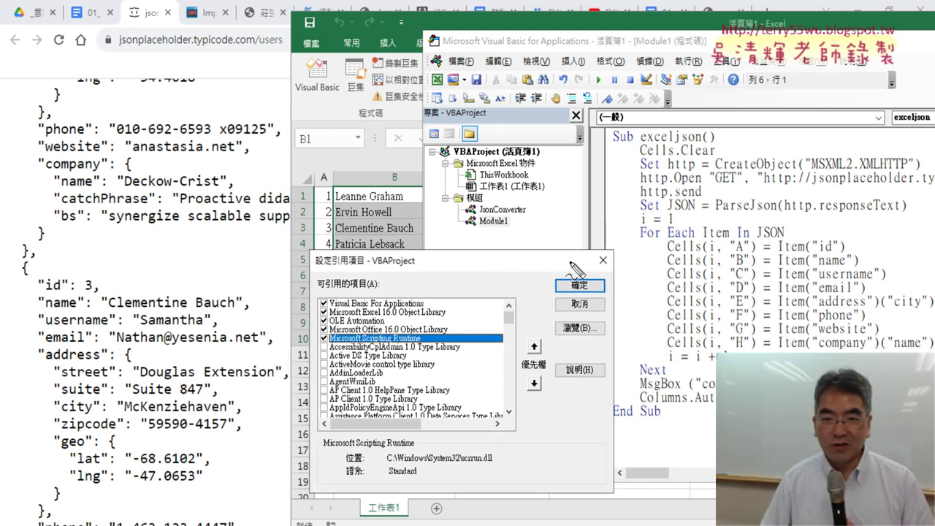
left_click_drag(526, 222, 534, 204)
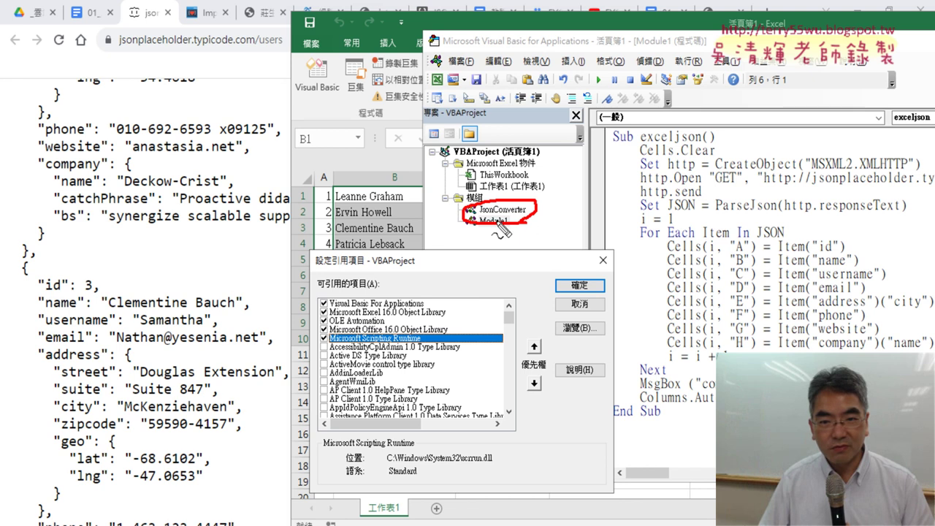
left_click_drag(441, 189, 430, 226)
left_click_drag(422, 349, 447, 337)
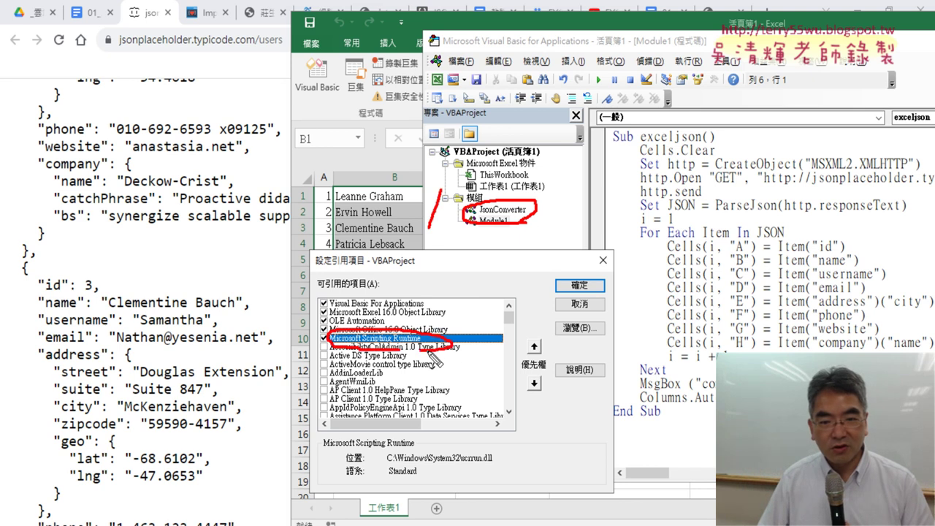
left_click_drag(305, 322, 323, 343)
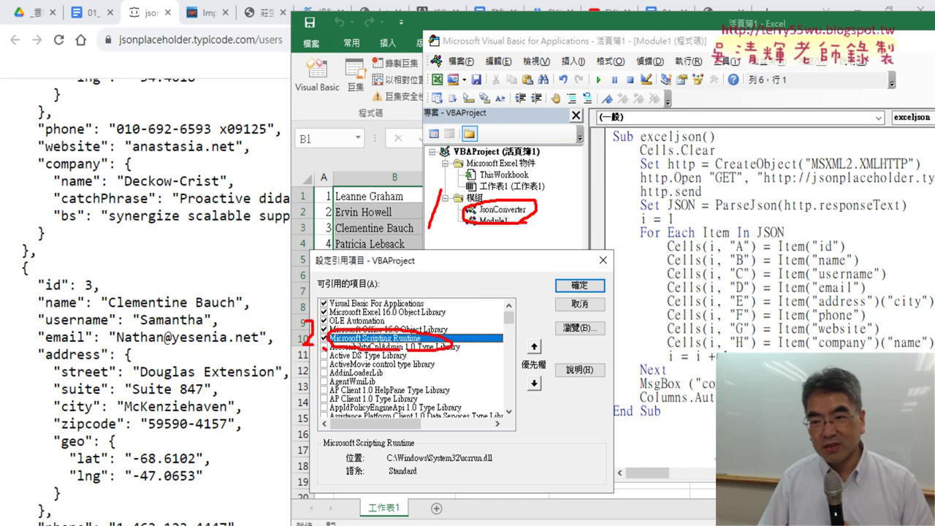
mouse_move(712, 447)
left_mouse_down()
mouse_move(803, 108)
mouse_move(869, 351)
left_mouse_up()
left_click_drag(759, 71, 776, 100)
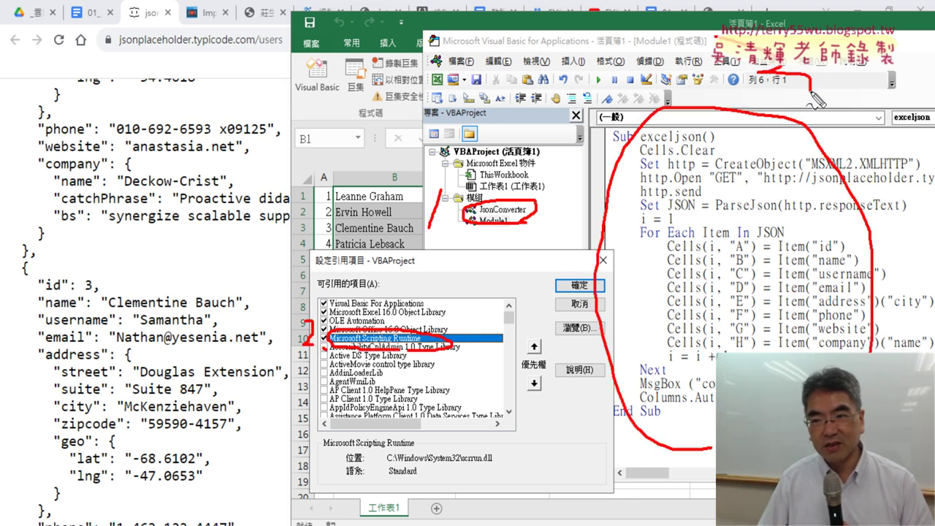
left_click_drag(829, 109, 844, 118)
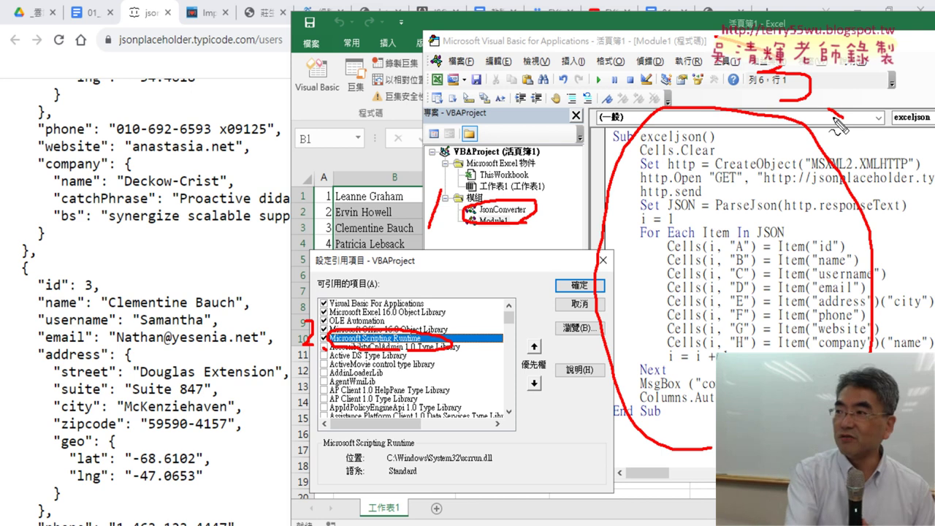
key("Escape")
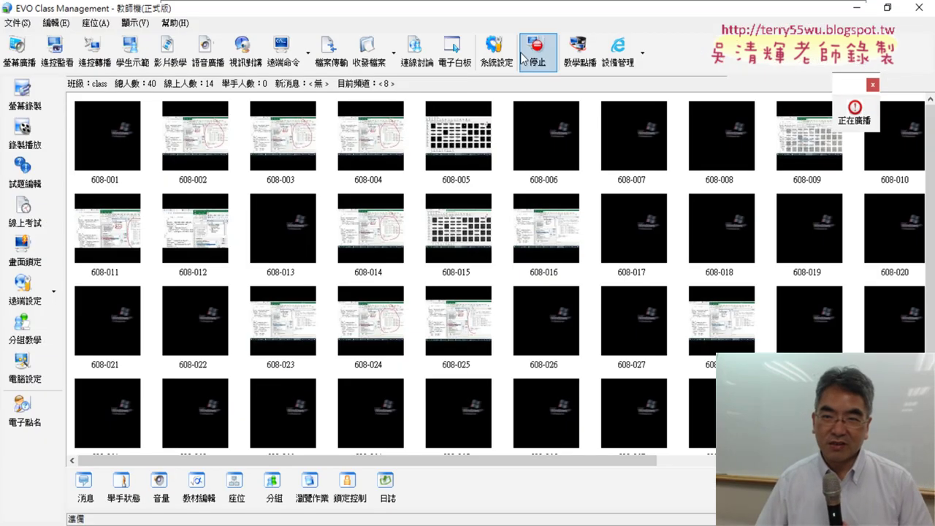
End the screen broadcast to students with the 停止 (Stop) button
left_click(531, 58)
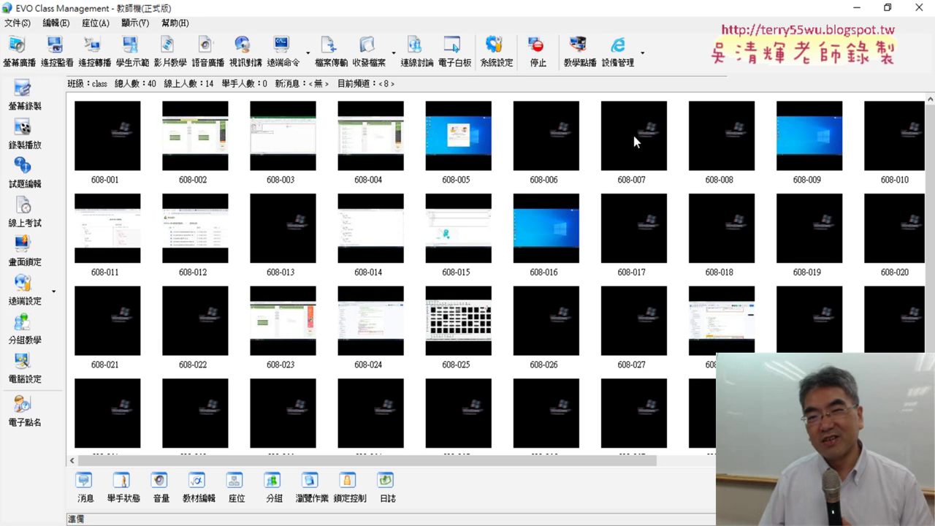
left_click(543, 60)
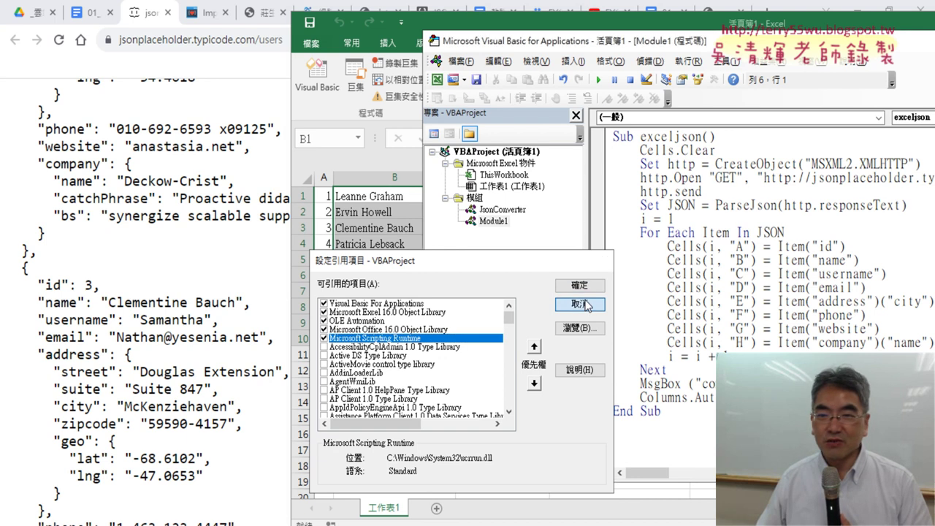
Cancel the References dialog with 取消 to return to Module1's exceljson code
left_click(572, 303)
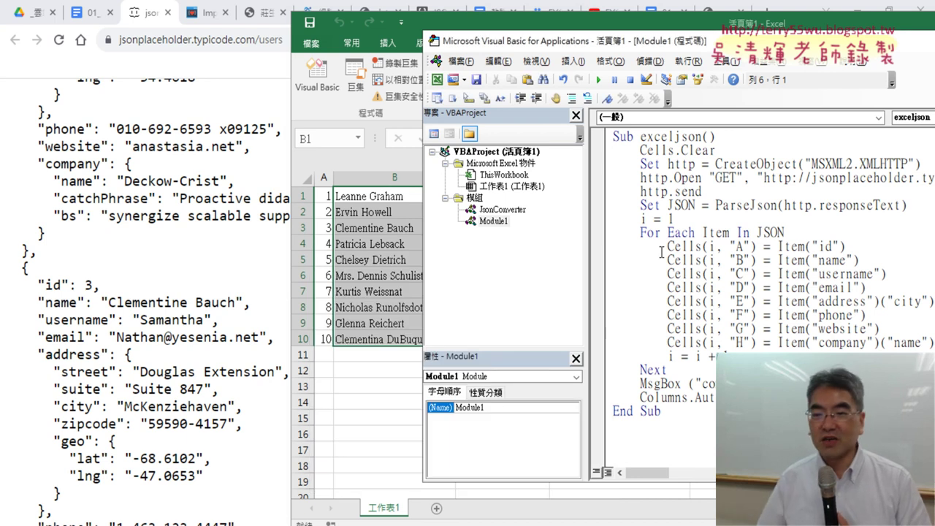